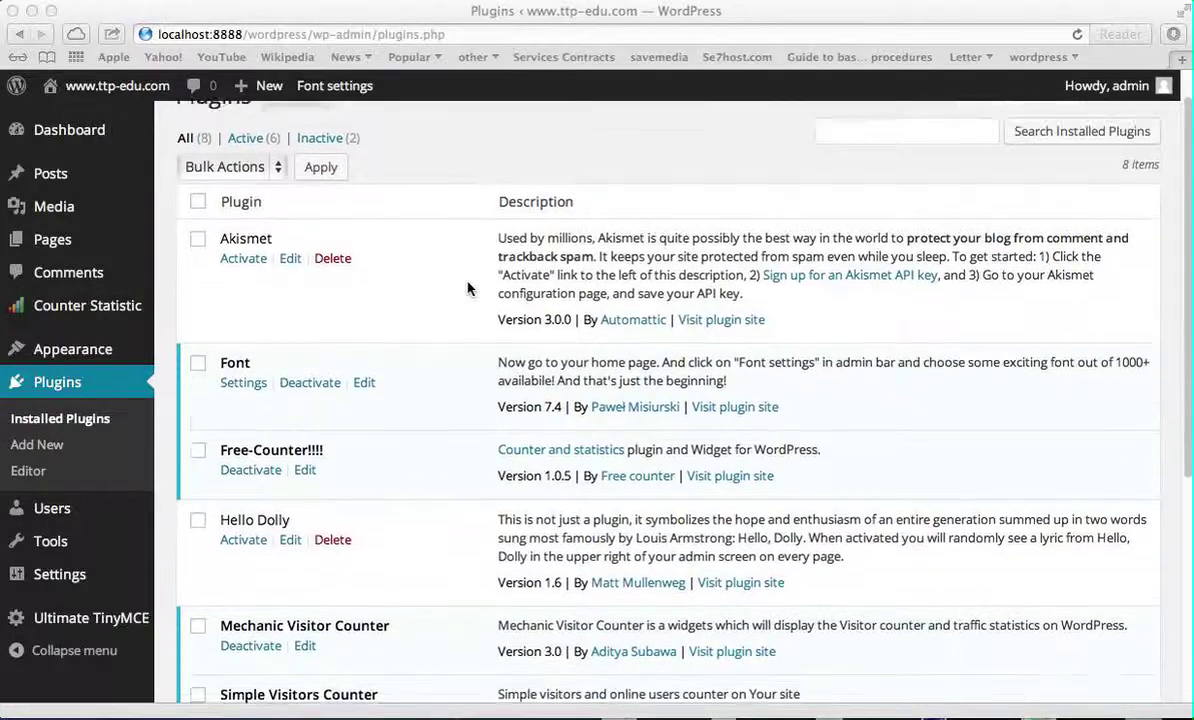
pyautogui.scroll(2, 467, 288)
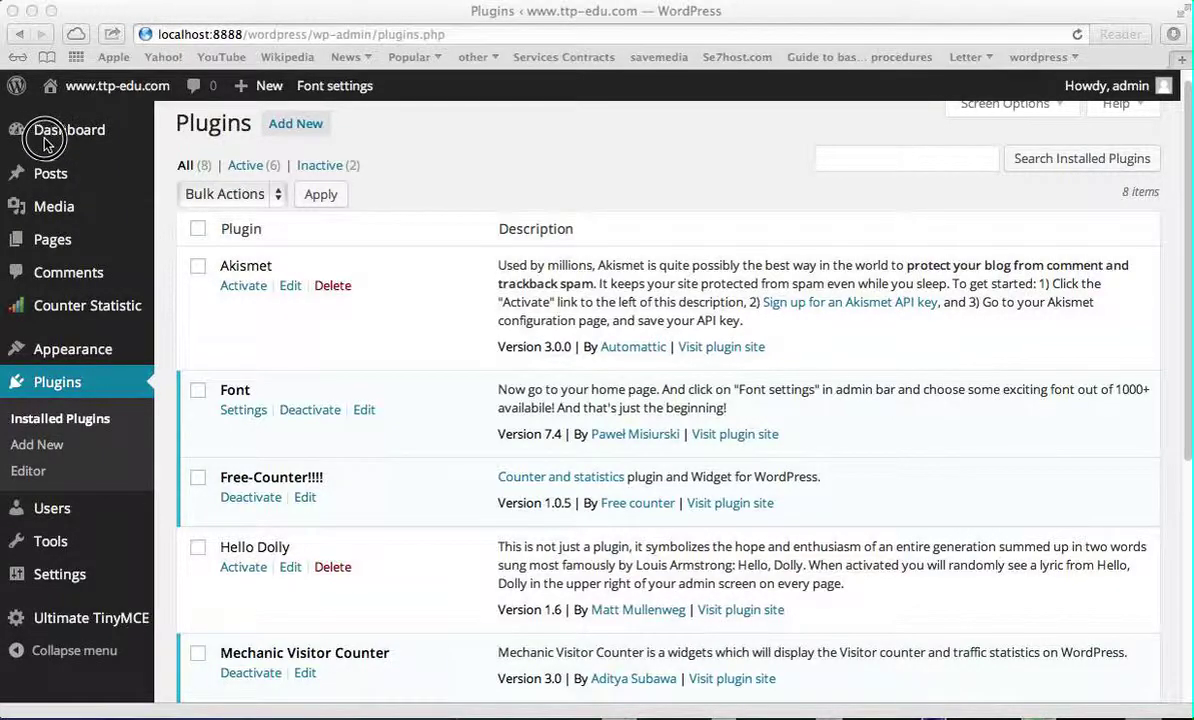
pyautogui.rightClick(107, 90)
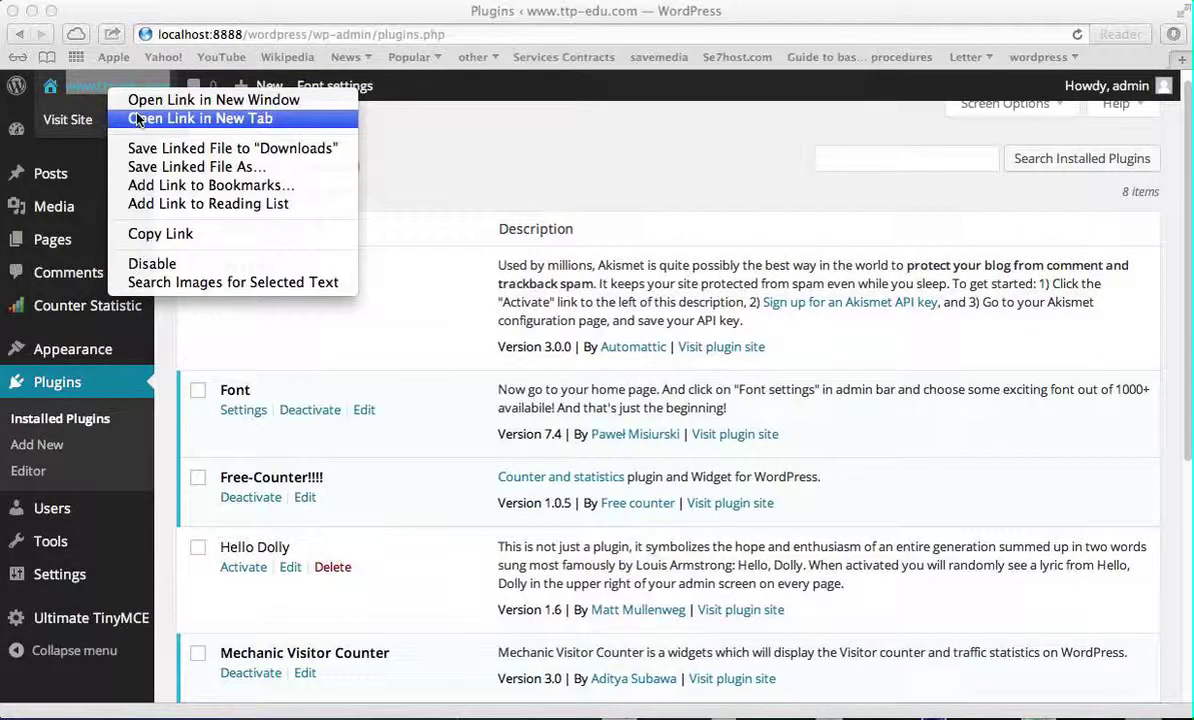
pyautogui.click(130, 112)
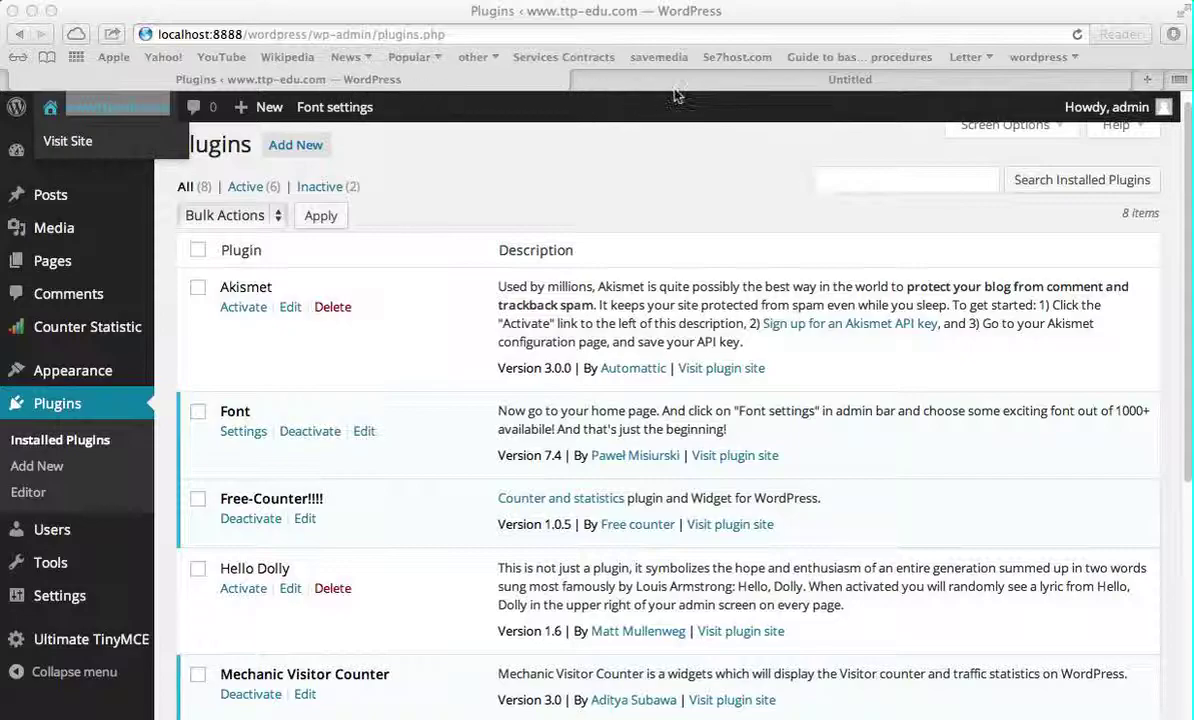
pyautogui.click(697, 88)
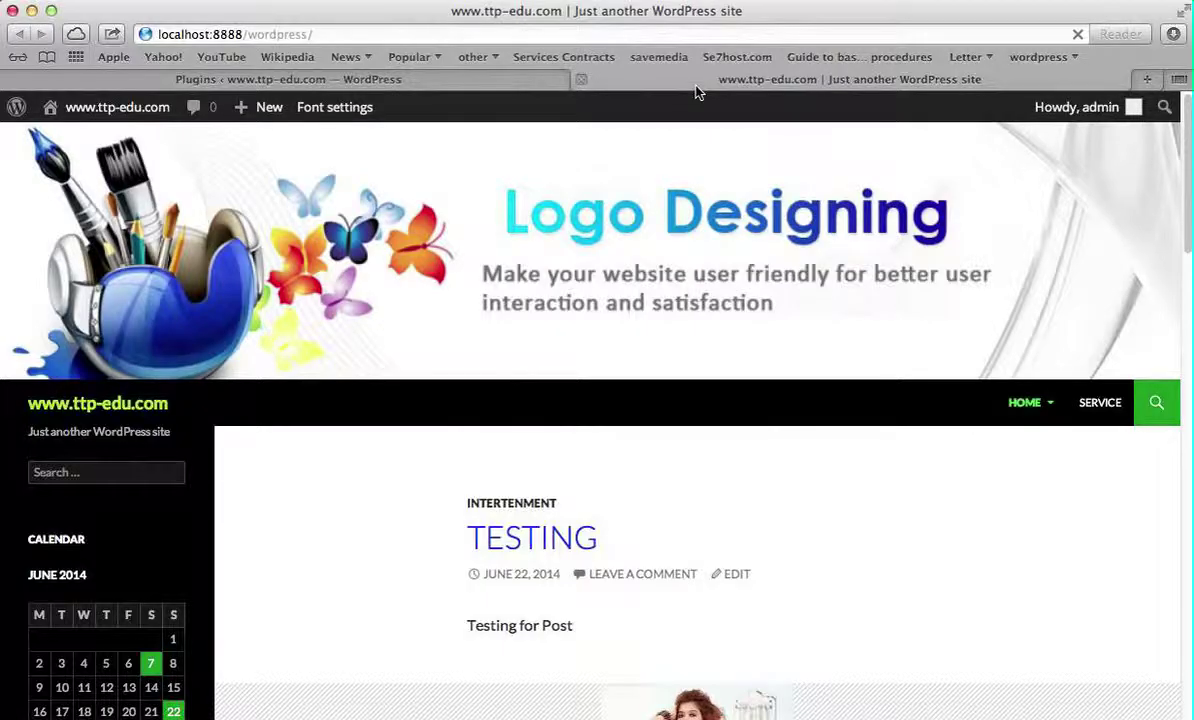
pyautogui.scroll(-15, 267, 341)
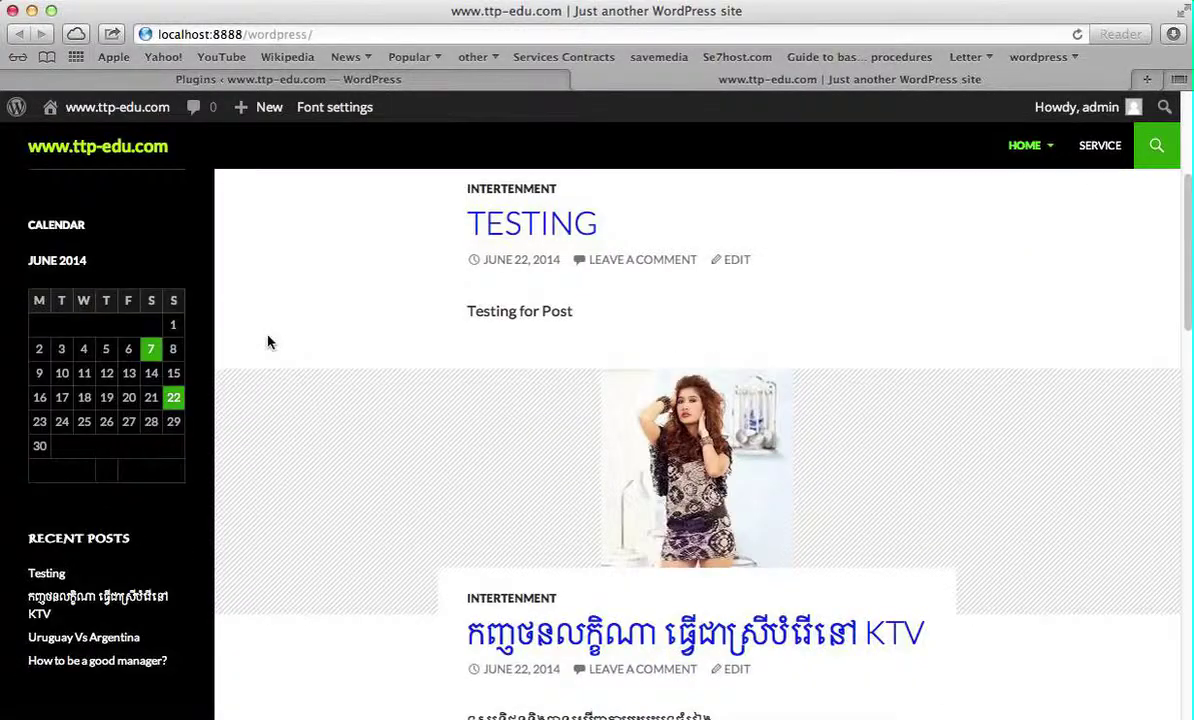
pyautogui.scroll(-6, 267, 341)
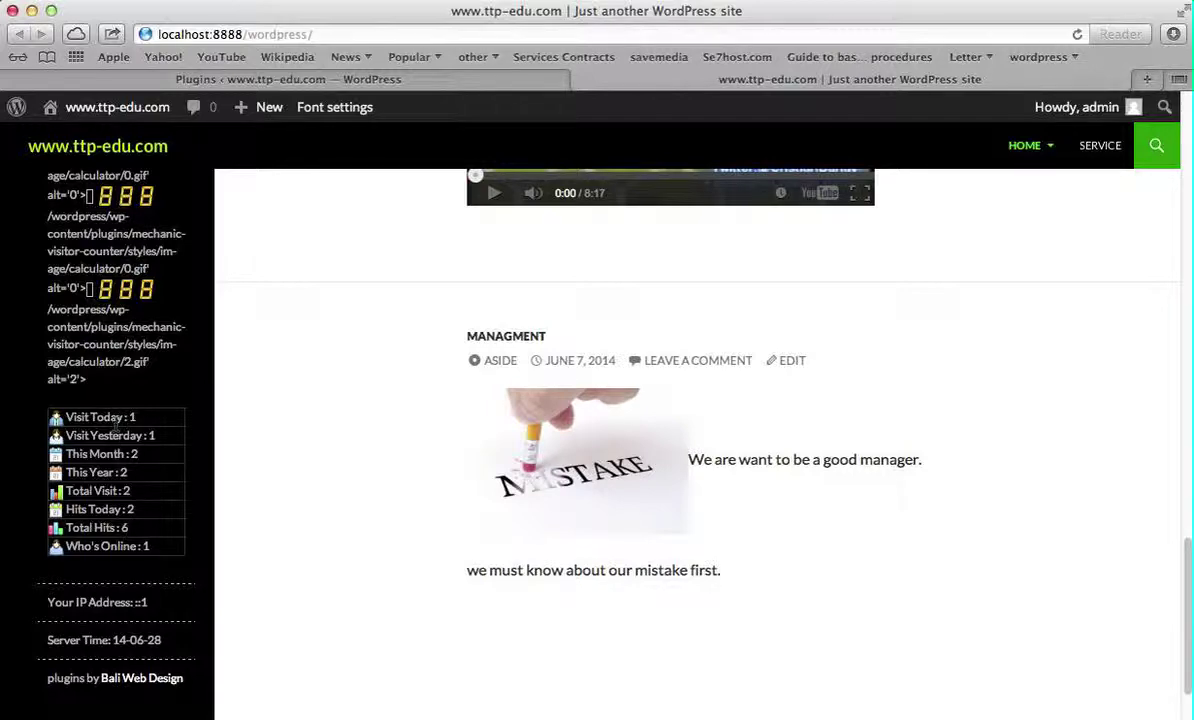
# Step: Examine the visit and hit statistics in the site's visitor counter, particularly Visit Today and Total Hits
pyautogui.moveTo(117, 418); pyautogui.dragTo(135, 418)
pyautogui.click(137, 421)
pyautogui.doubleClick(130, 418)
pyautogui.click(138, 419)
pyautogui.doubleClick(133, 419)
pyautogui.doubleClick(133, 418)
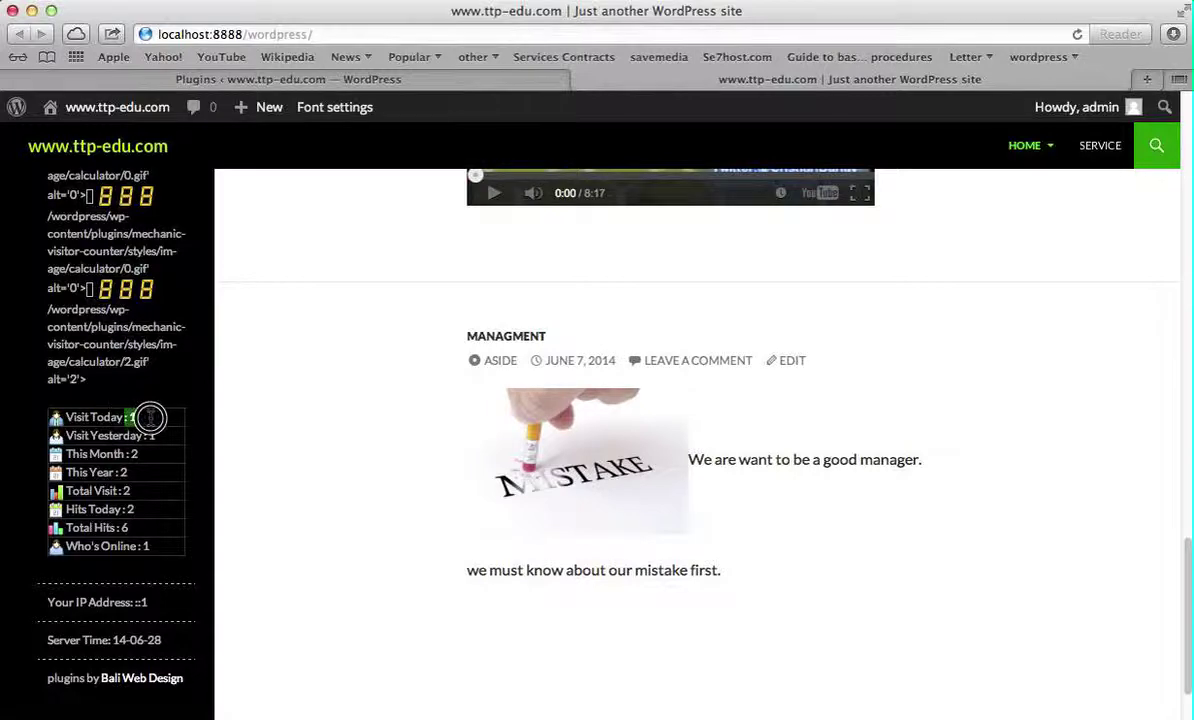
pyautogui.doubleClick(126, 528)
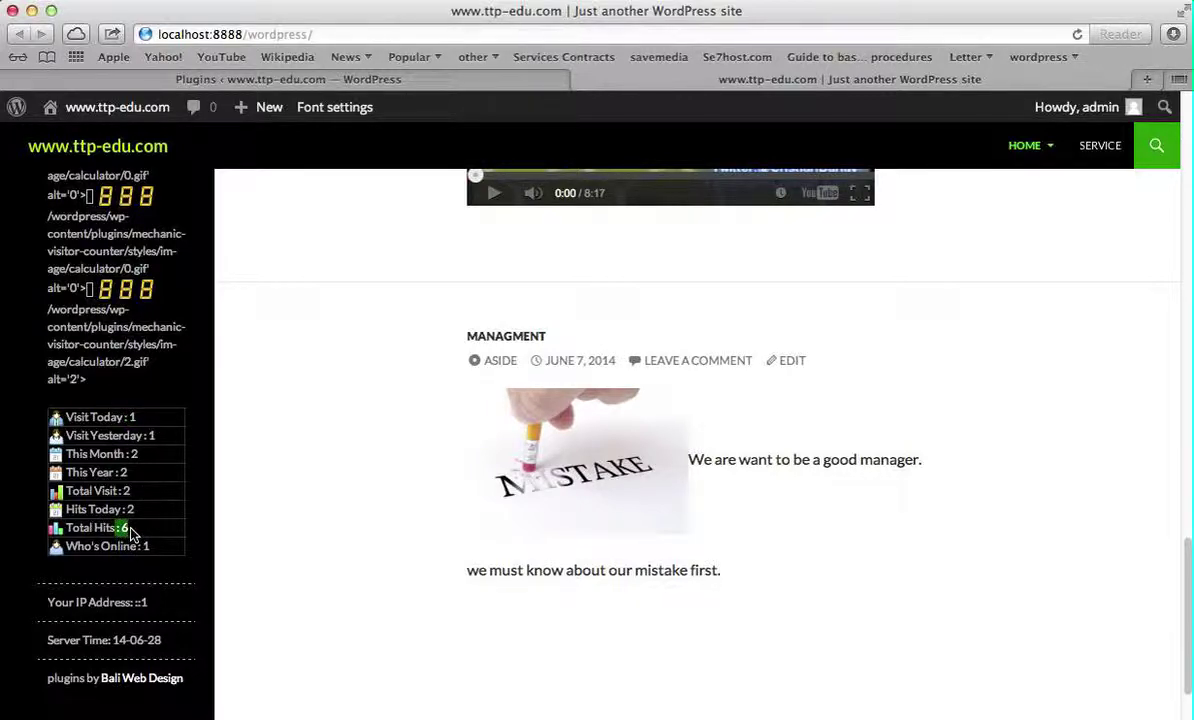
pyautogui.click(143, 418)
pyautogui.doubleClick(143, 418)
pyautogui.doubleClick(139, 418)
pyautogui.moveTo(124, 418); pyautogui.dragTo(144, 418)
pyautogui.moveTo(128, 418)
pyautogui.mouseDown()
pyautogui.moveTo(101, 418)
pyautogui.moveTo(139, 418)
pyautogui.moveTo(118, 419)
pyautogui.mouseUp()
pyautogui.click(143, 421)
pyautogui.scroll(5, 110, 445)
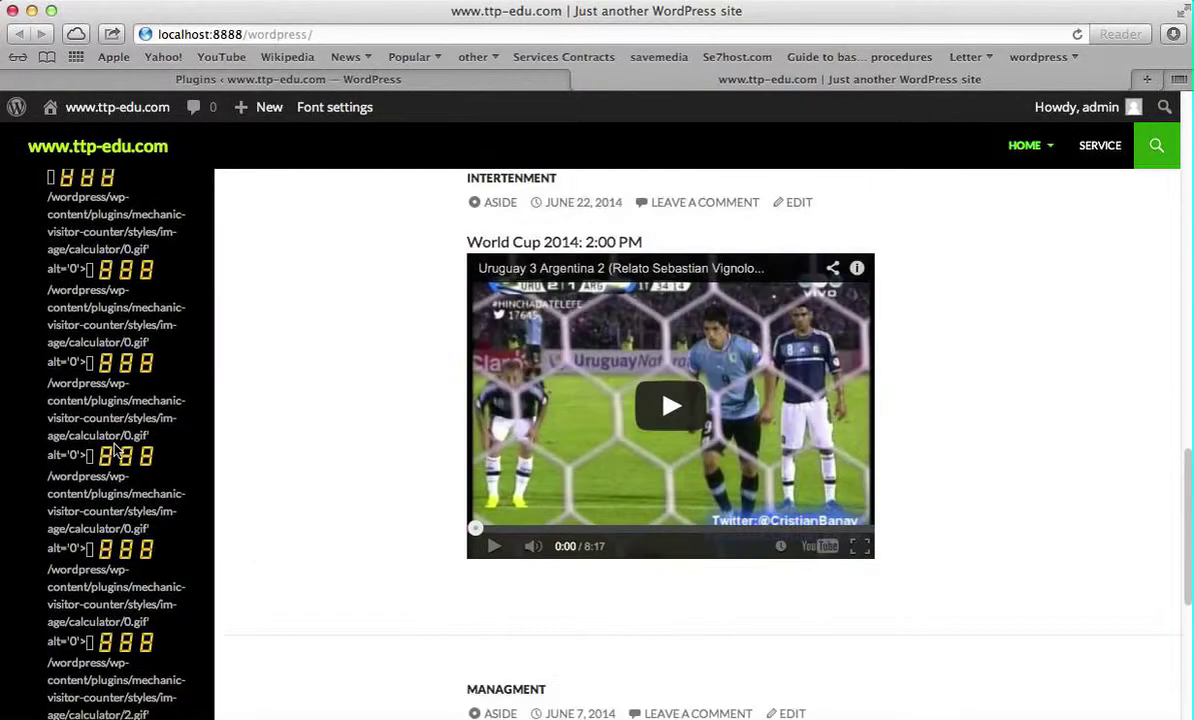
pyautogui.scroll(15, 113, 450)
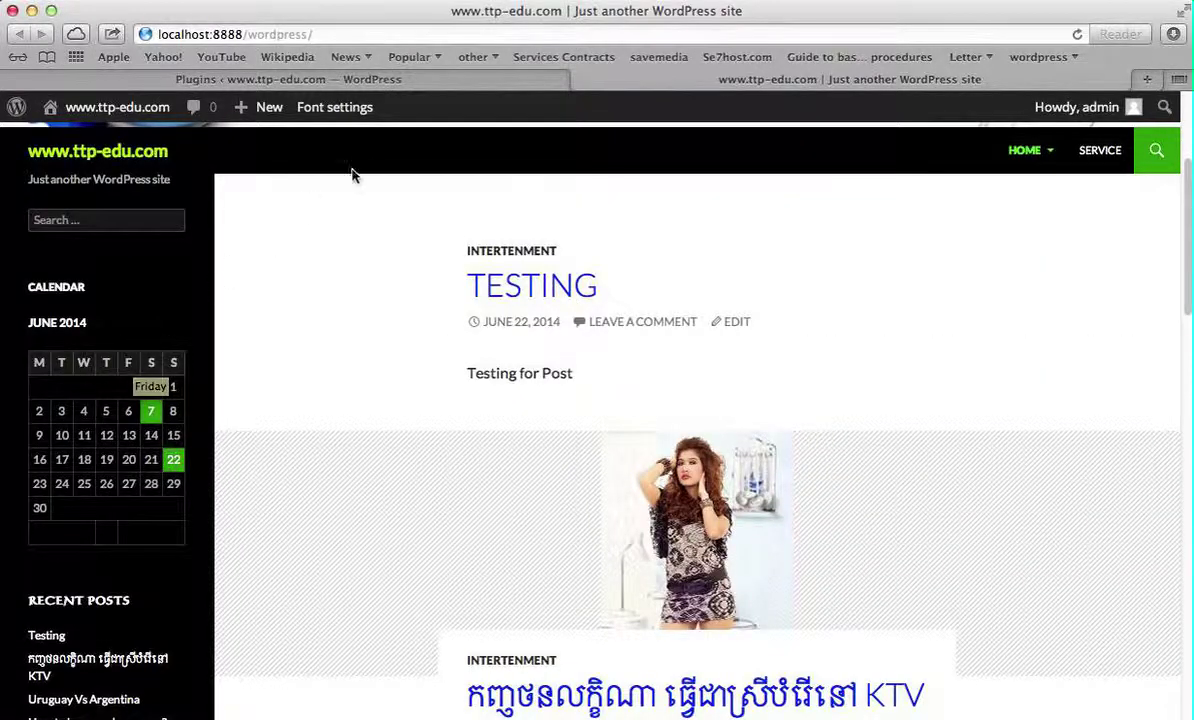
# Step: Return to the admin's Plugins page, look through the installed plugins and open the page for adding a new one
pyautogui.click(435, 84)
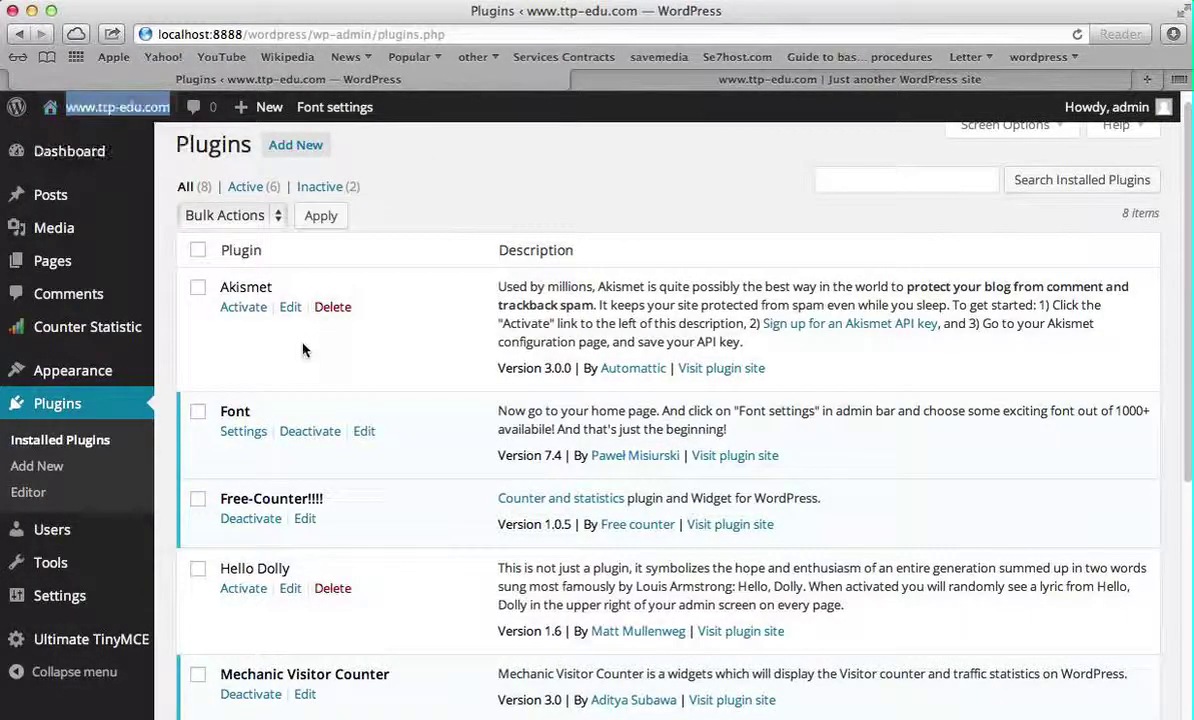
pyautogui.scroll(-5, 304, 348)
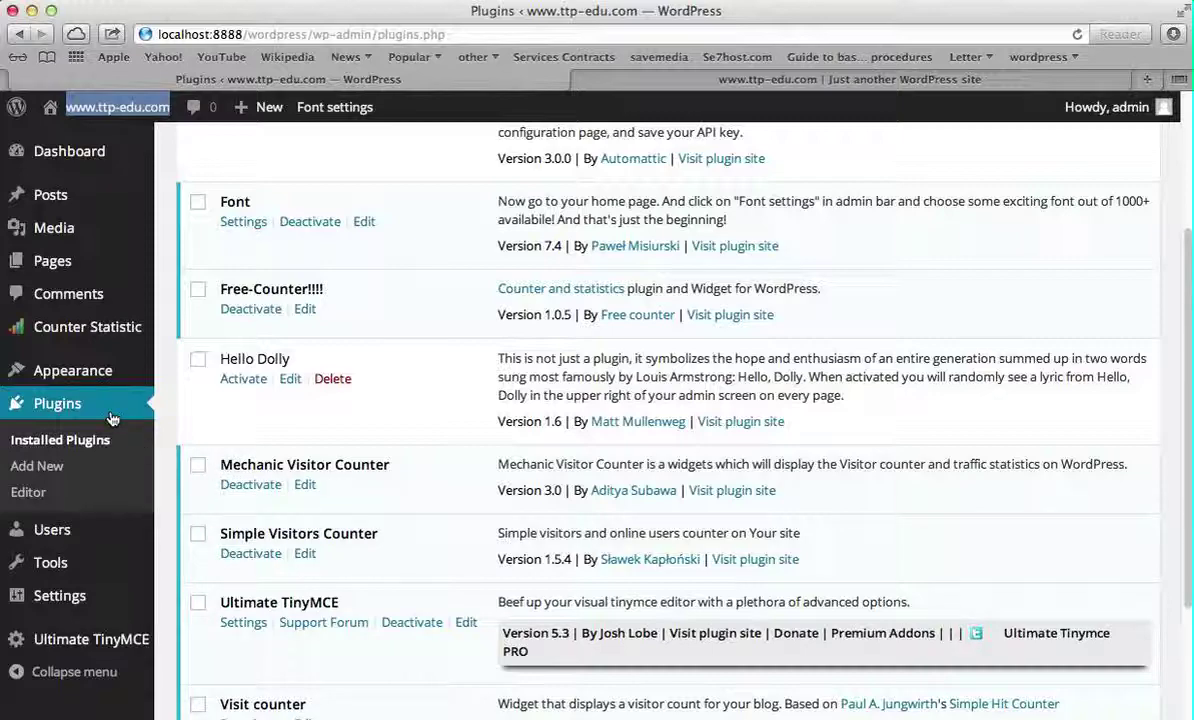
pyautogui.scroll(5, 248, 181)
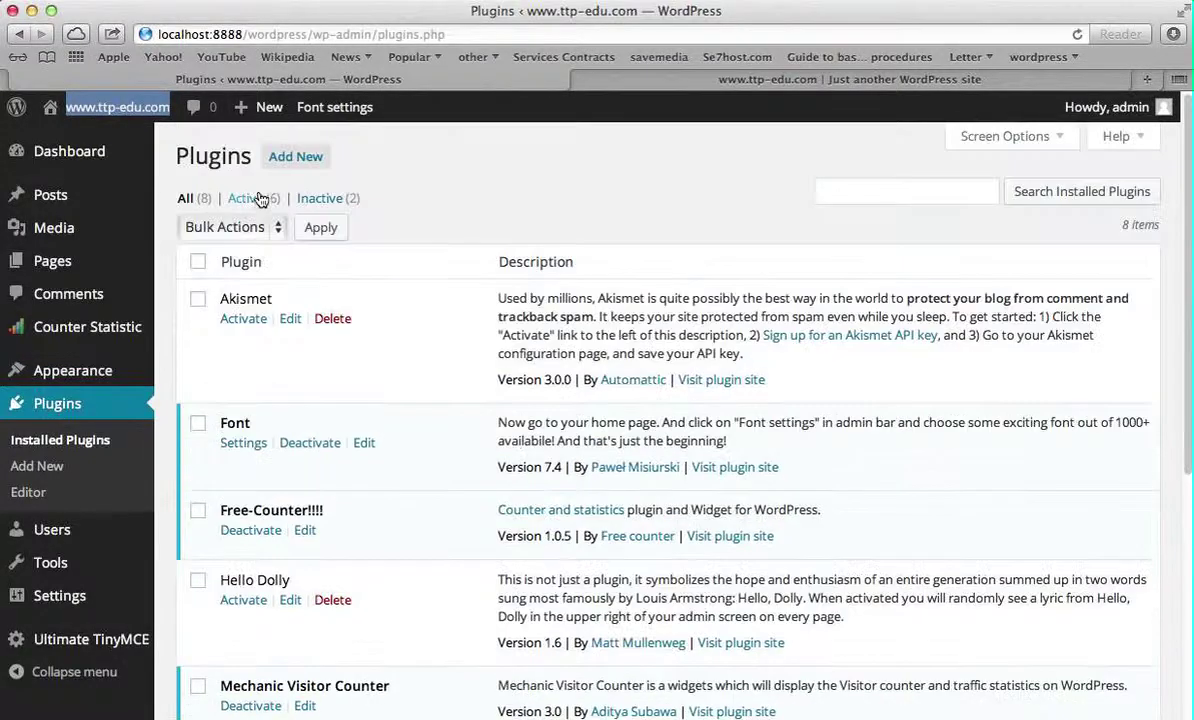
pyautogui.click(306, 158)
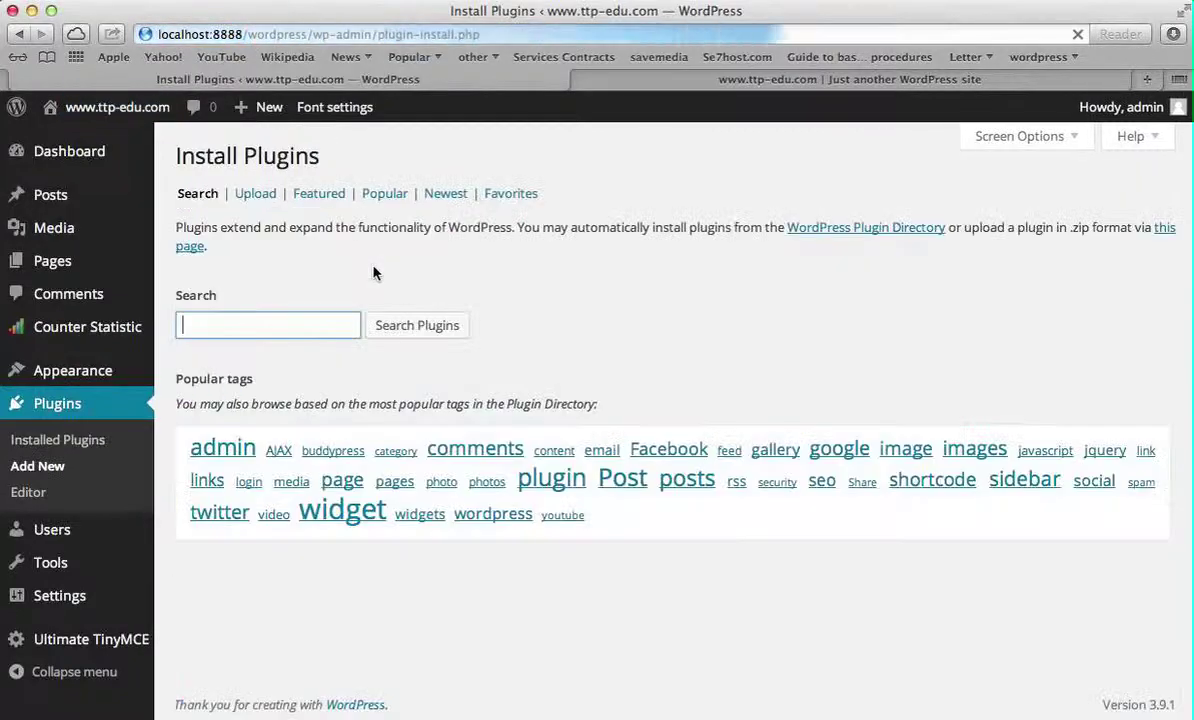
# Step: Search the plugin directory for "visitor countor"
pyautogui.click(224, 325)
pyautogui.write('v')
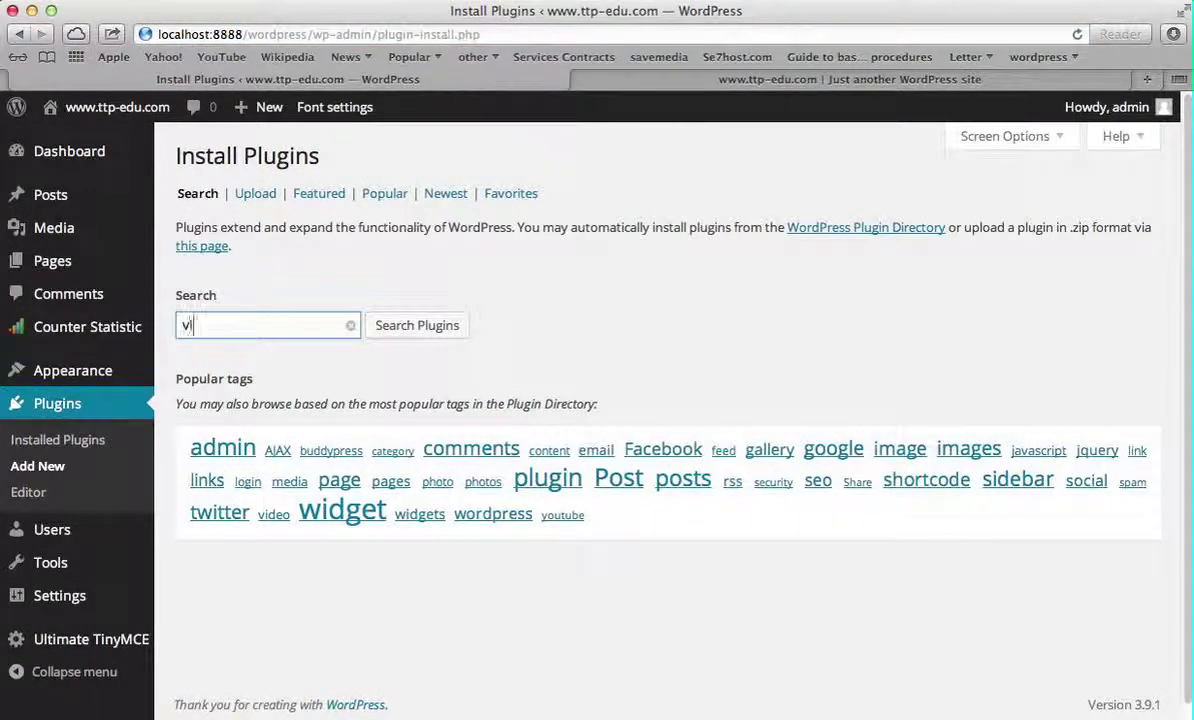
pyautogui.write('isitor countor')
pyautogui.press('Return')
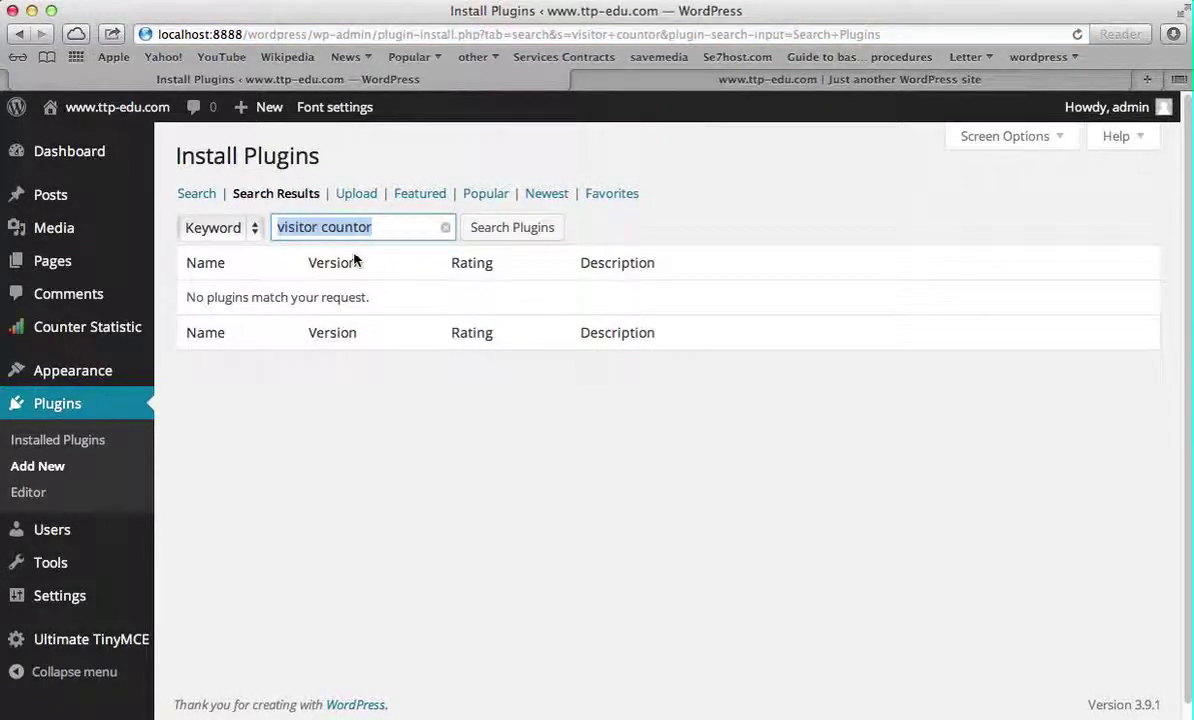
# Step: Correct the plugin search term to "visitor counter", search again and check the install status of Mechanic Visitor Counter
pyautogui.click(378, 229)
pyautogui.press('BackSpace')
pyautogui.write('er')
pyautogui.press('Return')
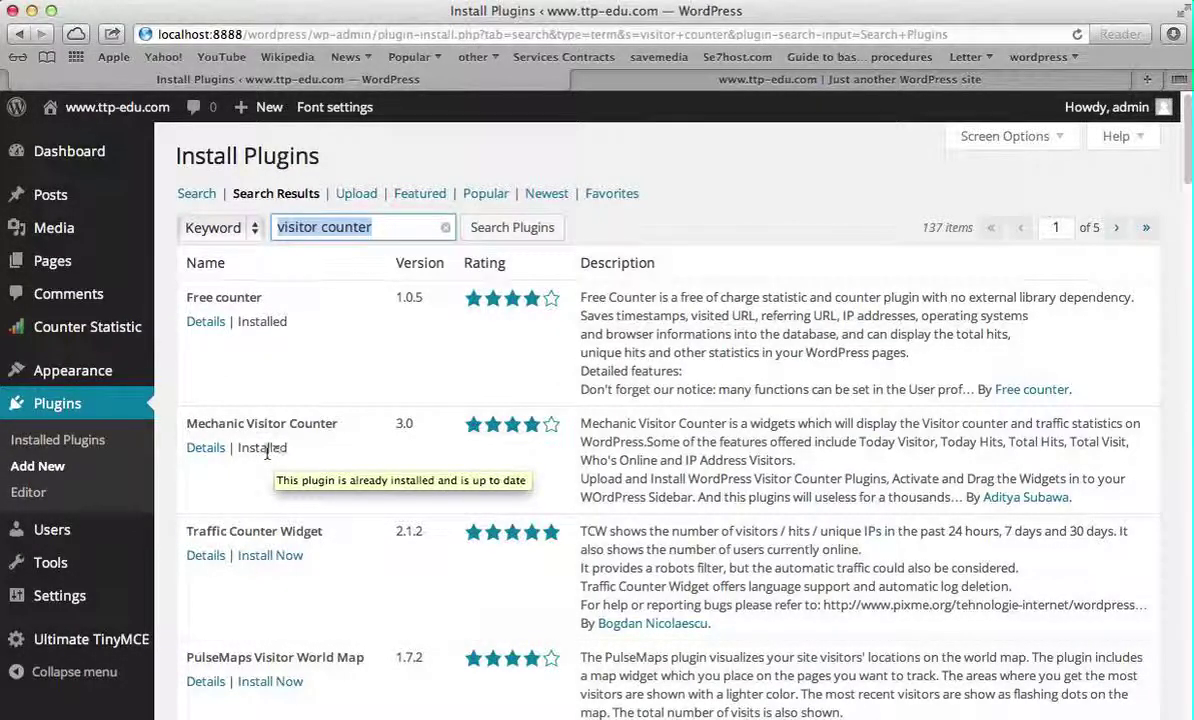
pyautogui.moveTo(256, 448); pyautogui.dragTo(272, 451)
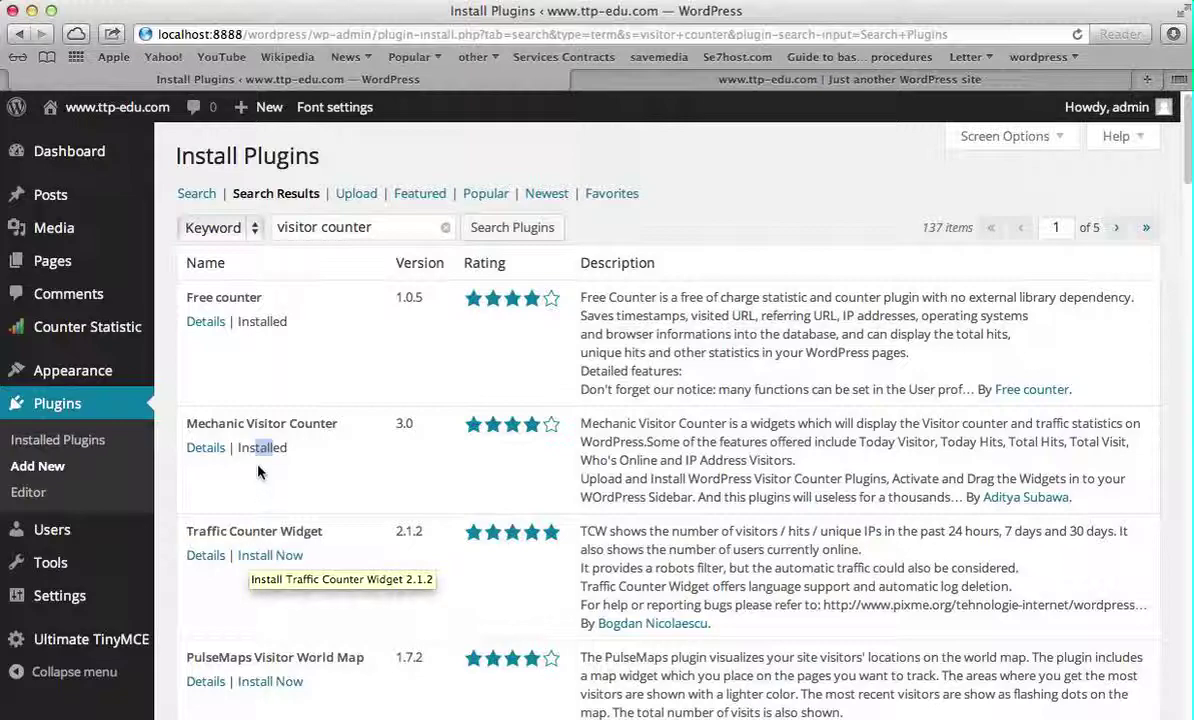
# Step: Check Mechanic Visitor Counter among the installed plugins and open the Widgets page
pyautogui.click(75, 406)
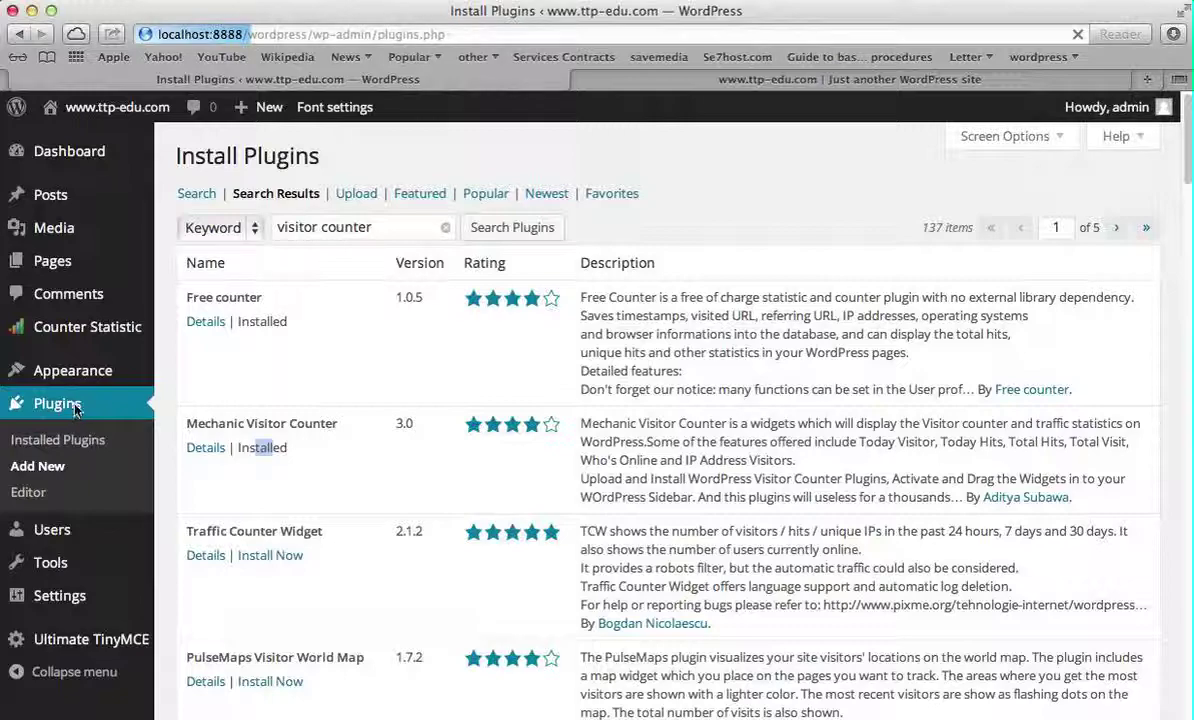
pyautogui.scroll(-3, 235, 440)
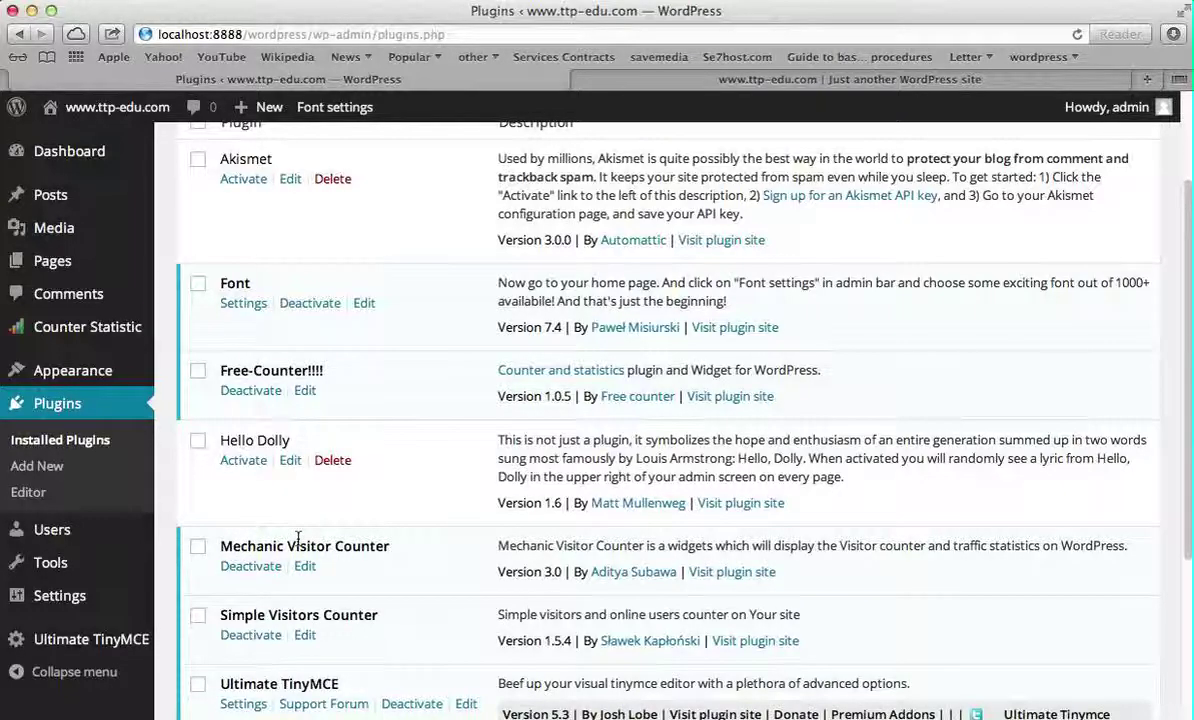
pyautogui.moveTo(89, 379)
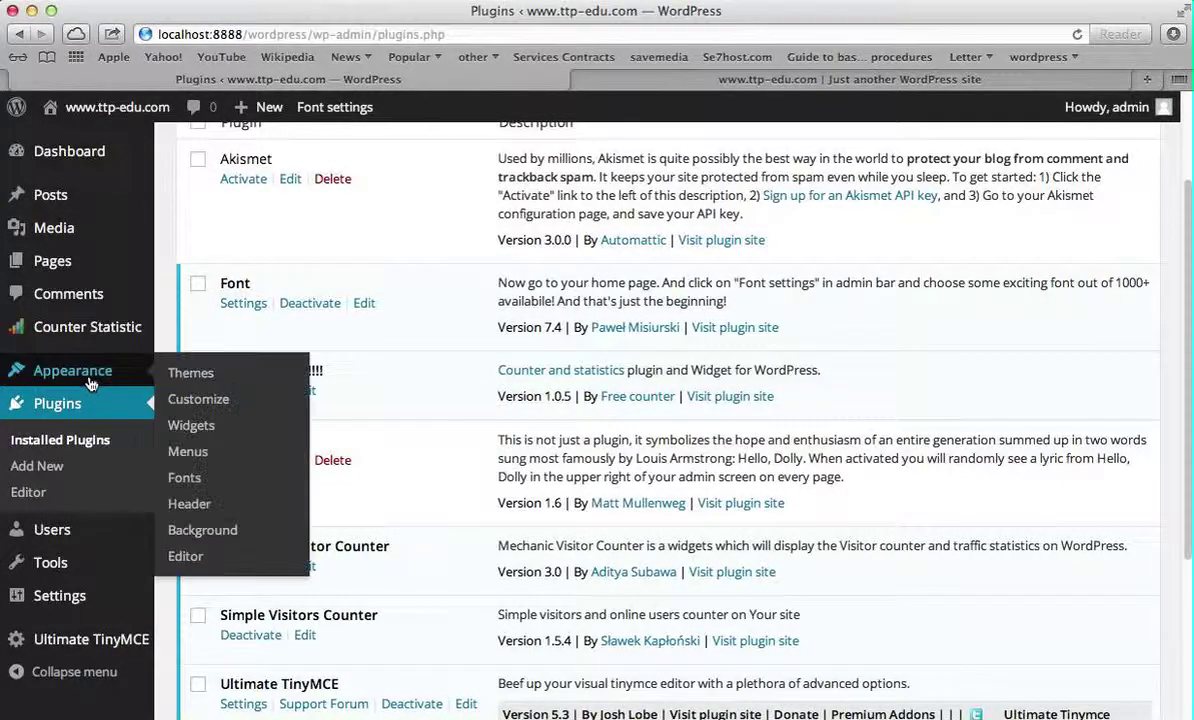
pyautogui.click(201, 429)
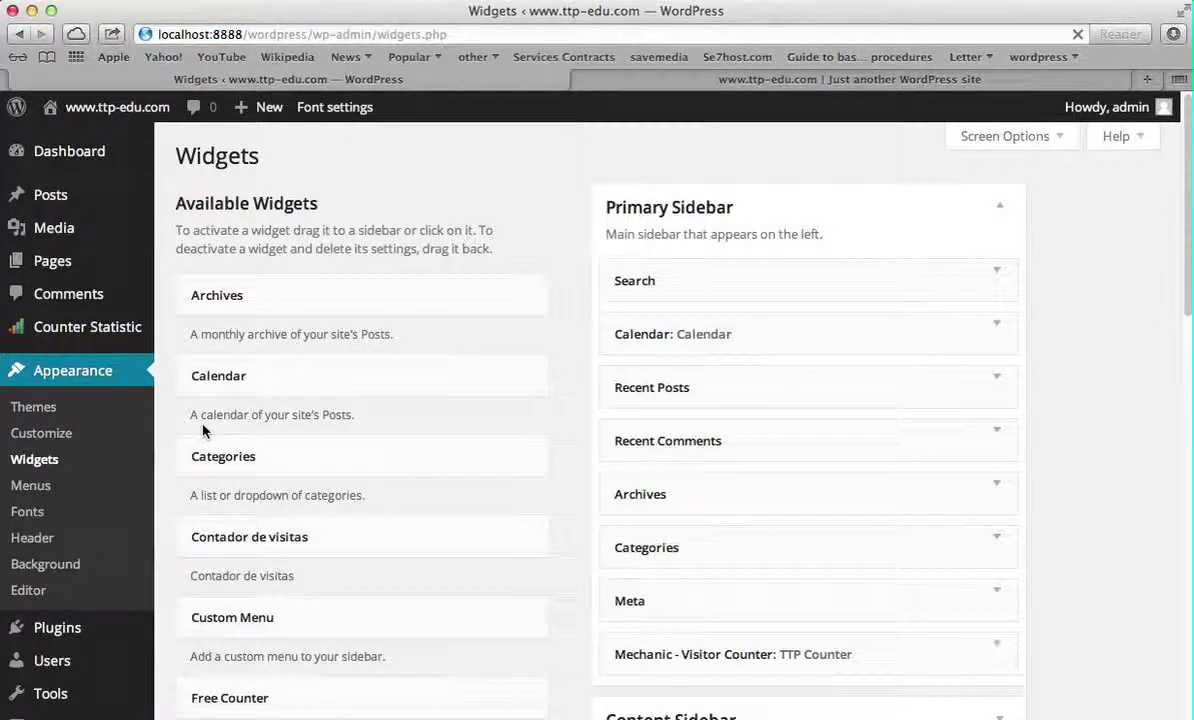
# Step: Delete the Mechanic - Visitor Counter widget titled TTP Counter from the Primary Sidebar
pyautogui.scroll(-1, 246, 575)
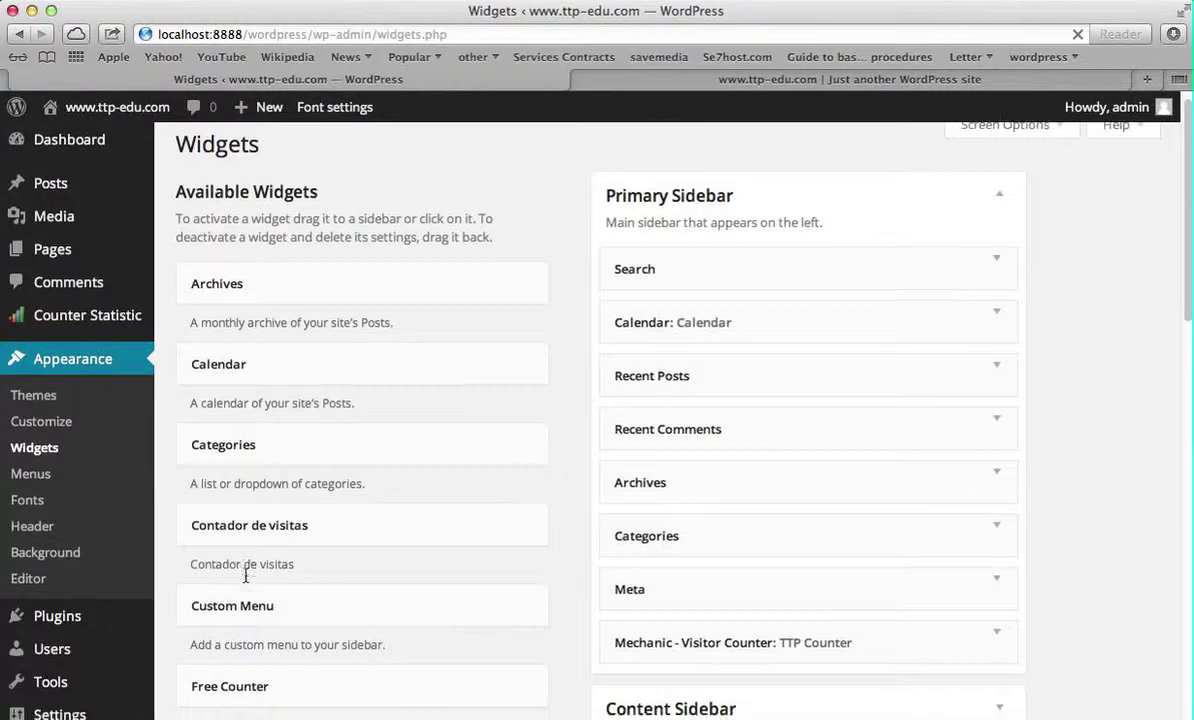
pyautogui.scroll(-2, 246, 575)
pyautogui.scroll(-5, 246, 583)
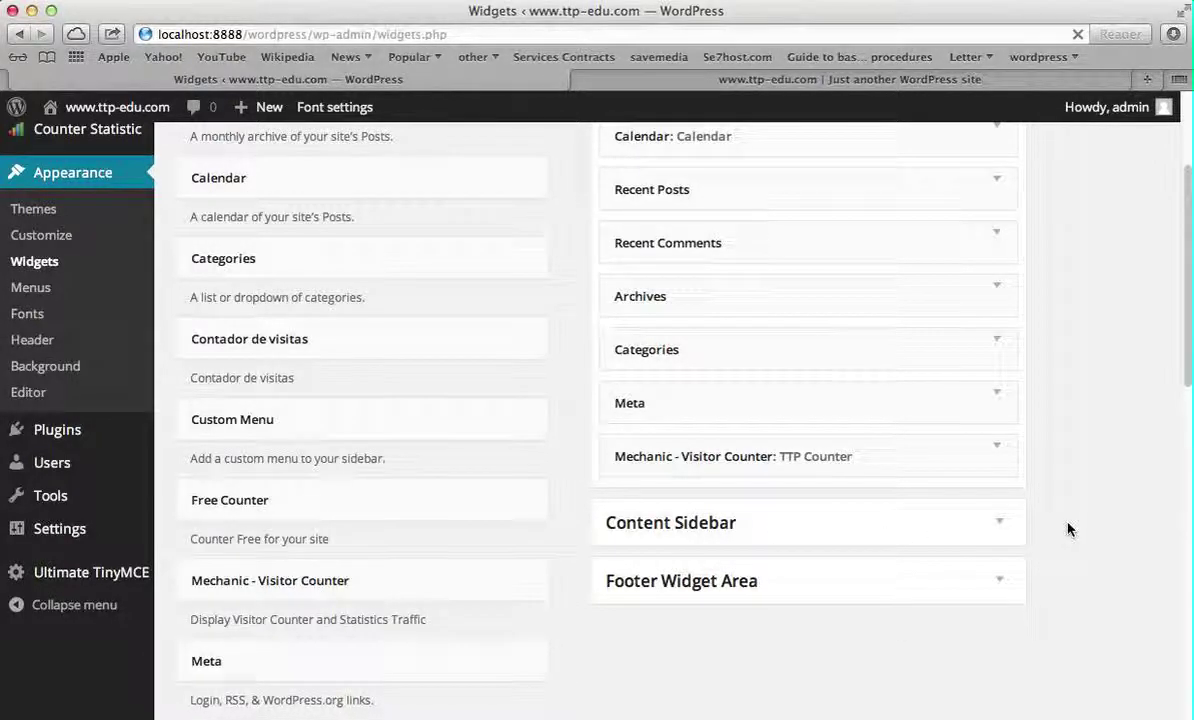
pyautogui.click(997, 447)
pyautogui.scroll(-5, 682, 625)
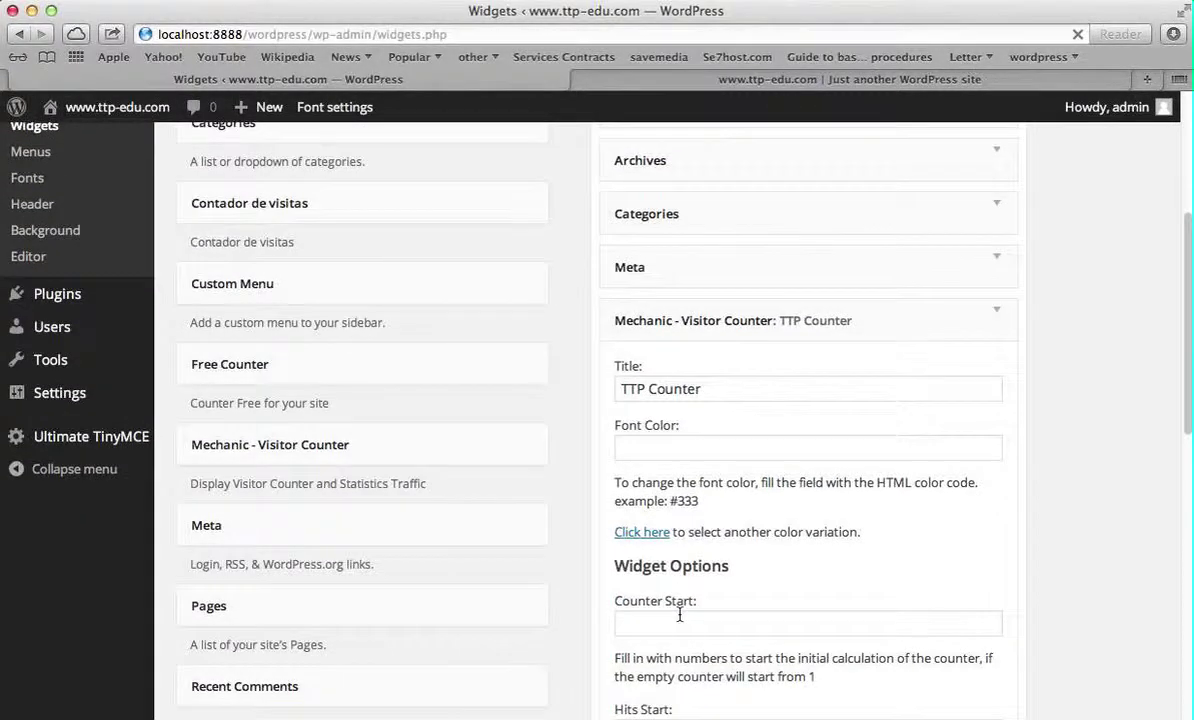
pyautogui.scroll(-10, 679, 615)
pyautogui.scroll(-10, 680, 622)
pyautogui.click(632, 669)
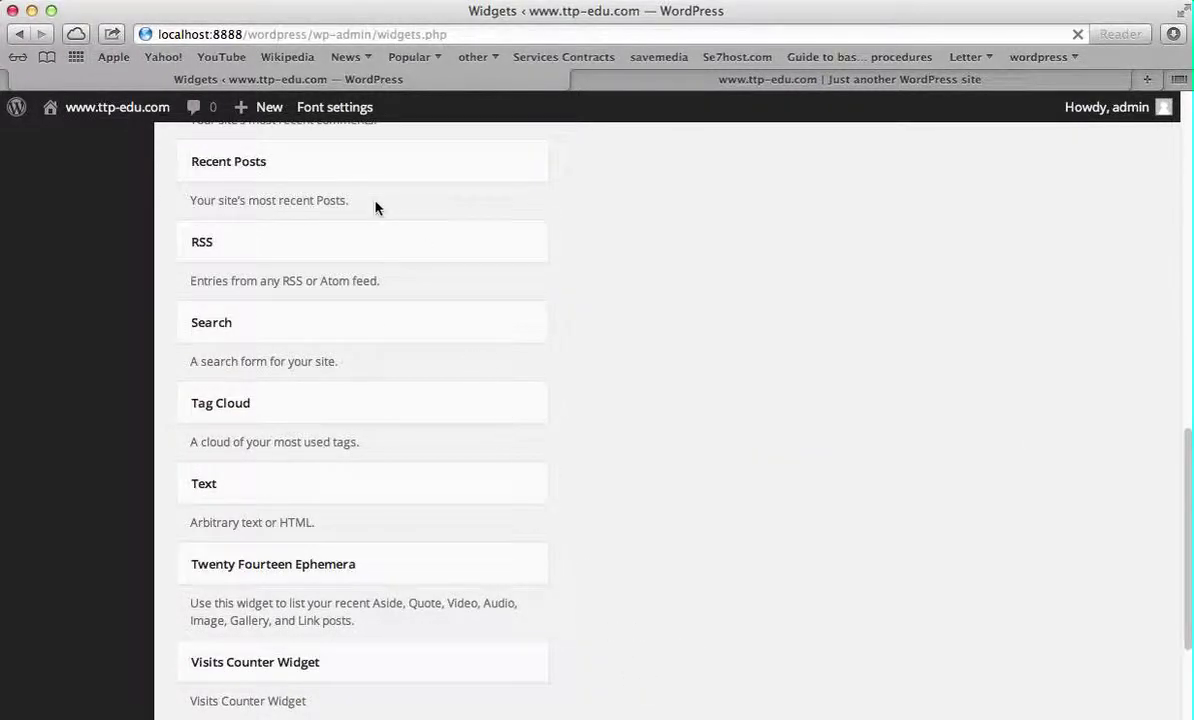
# Step: Reload the public site and check its sidebar for the visitor counter
pyautogui.click(646, 84)
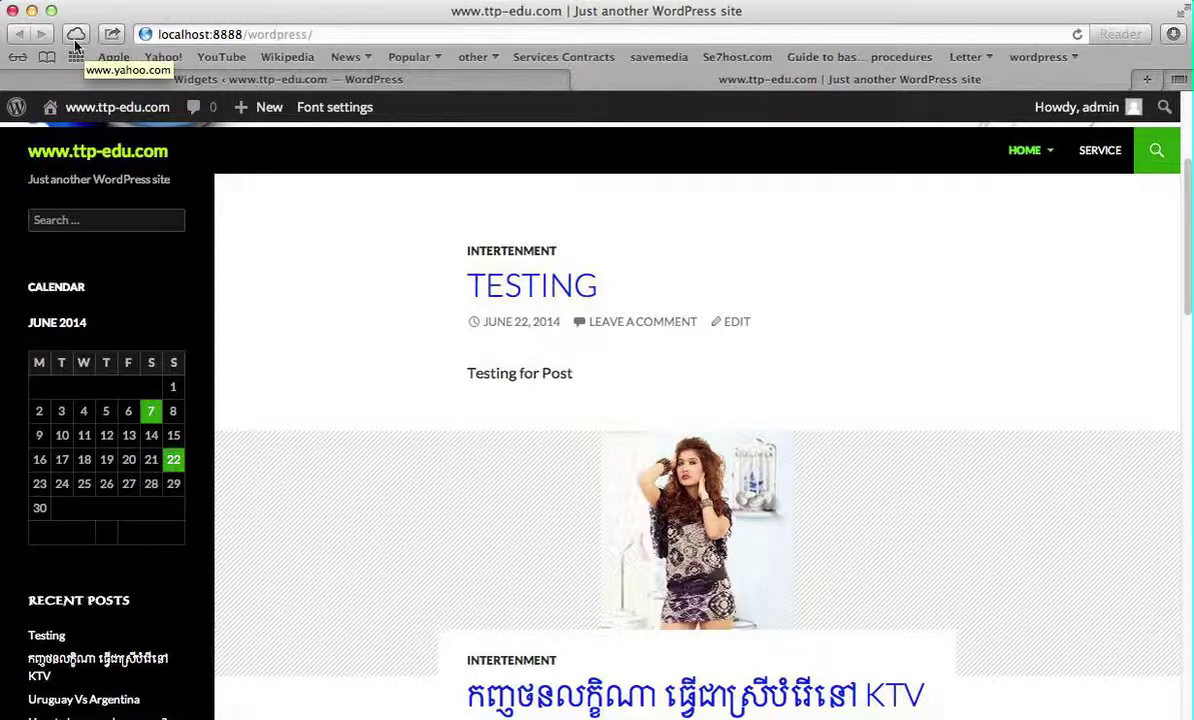
pyautogui.click(1077, 34)
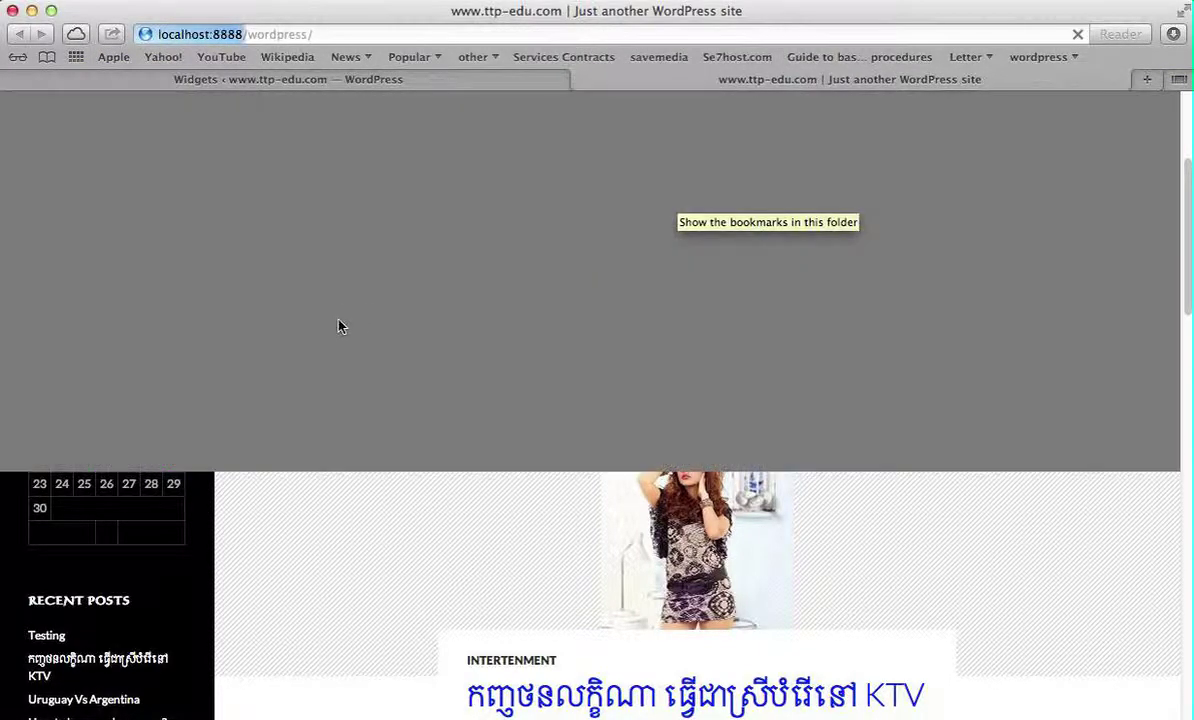
pyautogui.scroll(-10, 352, 326)
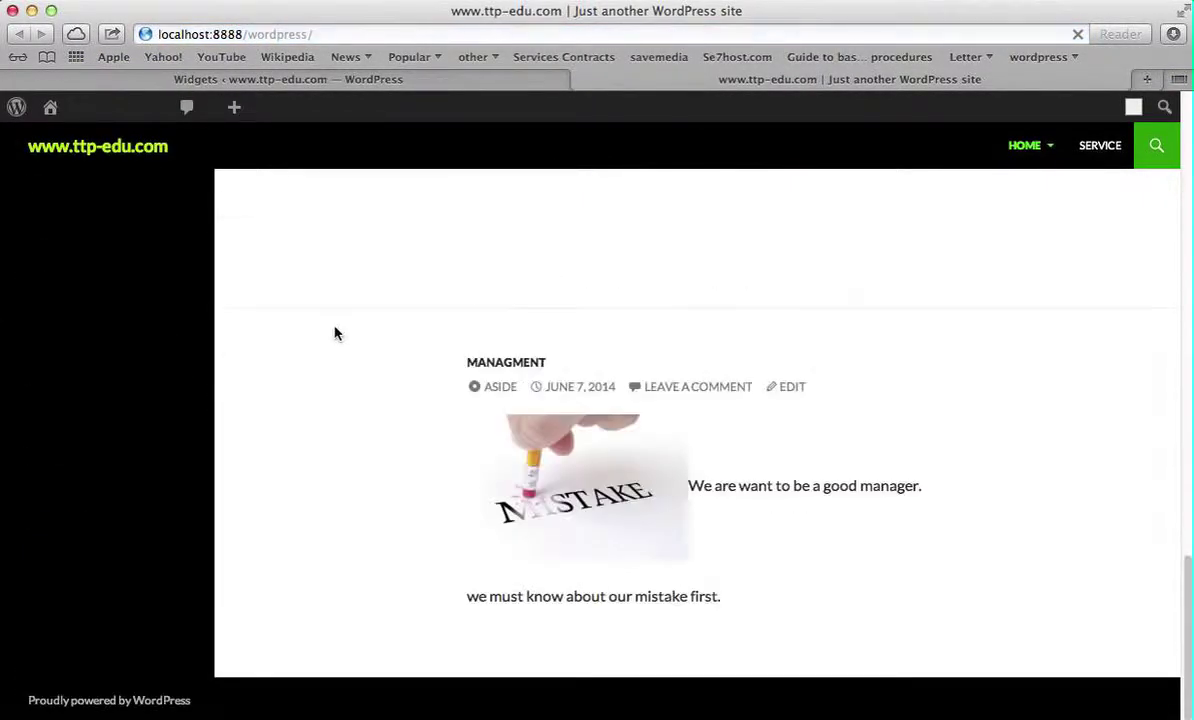
pyautogui.scroll(5, 132, 457)
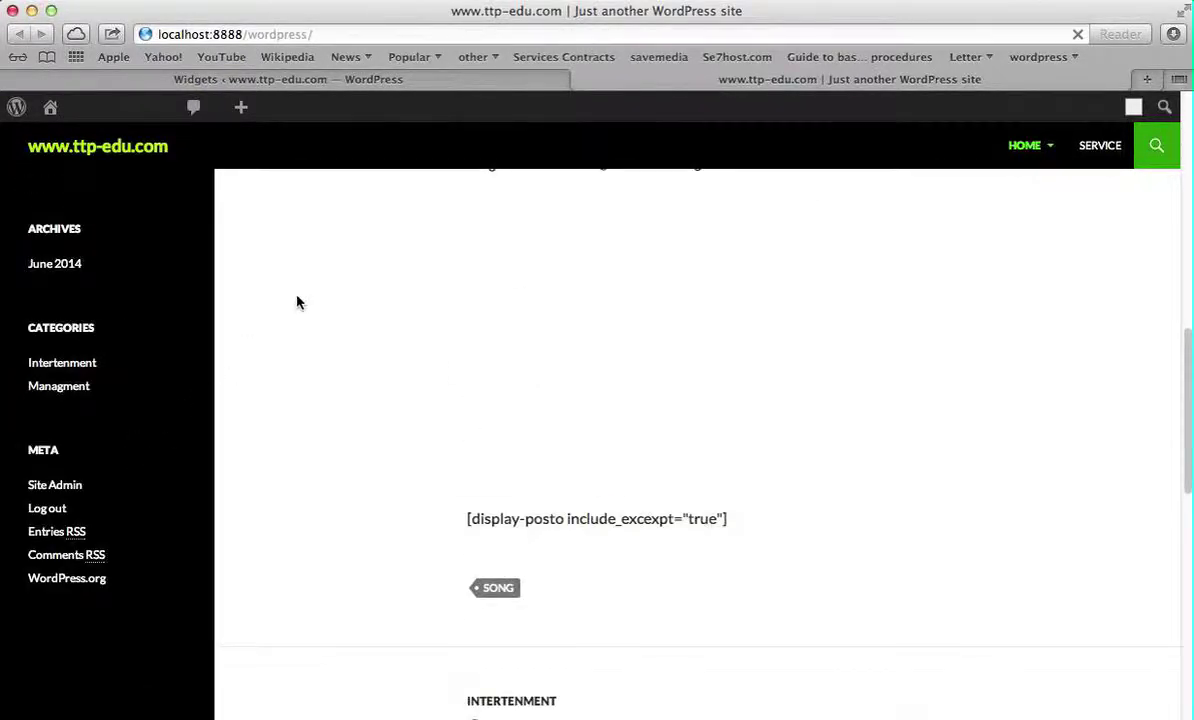
# Step: Return to the Widgets page and add the Mechanic - Visitor Counter widget to the Primary Sidebar below Meta
pyautogui.click(373, 79)
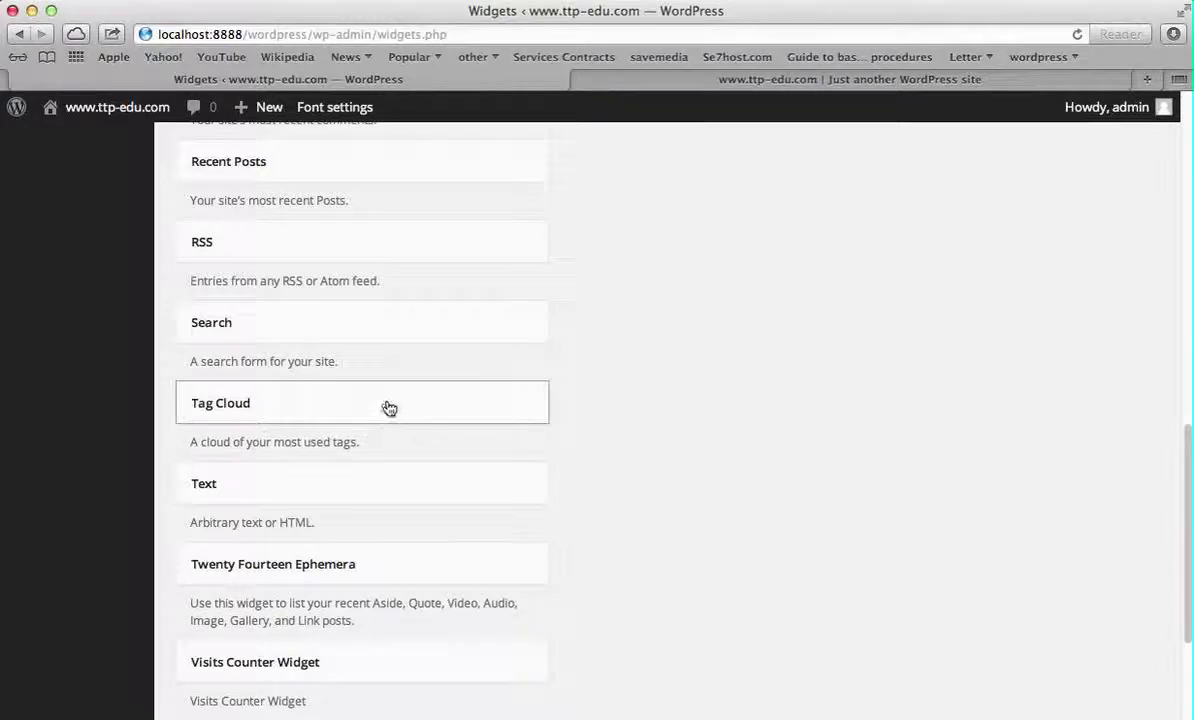
pyautogui.scroll(6, 378, 426)
pyautogui.scroll(-5, 378, 426)
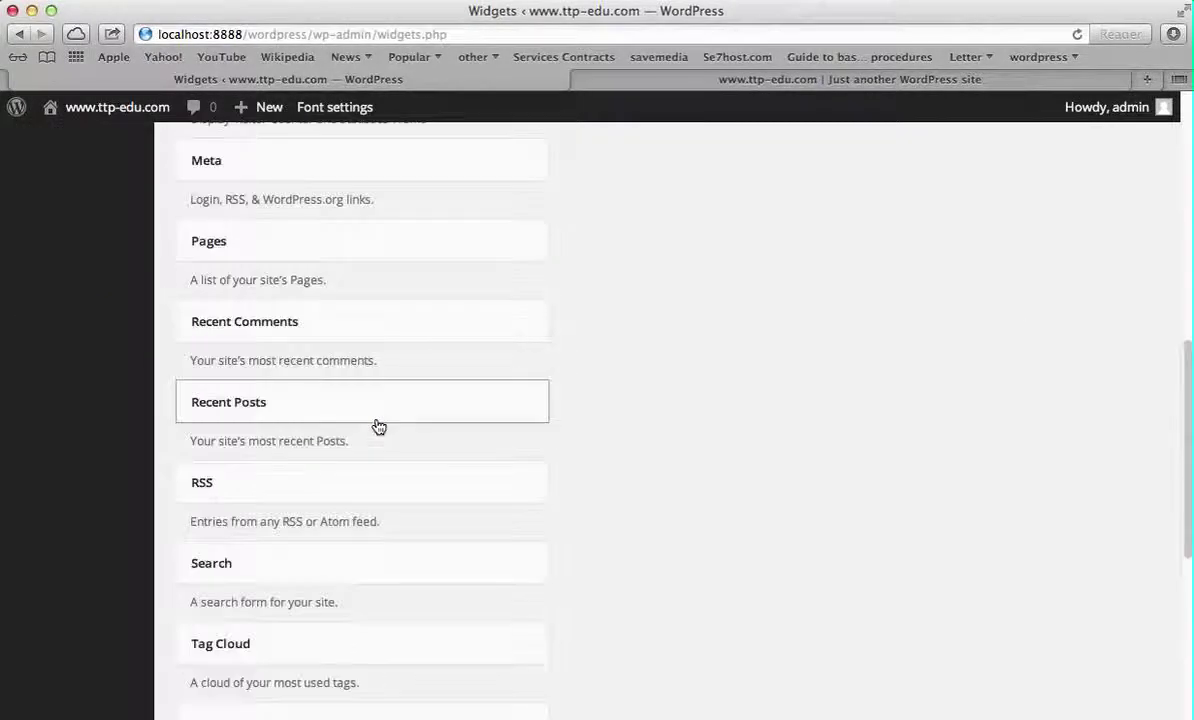
pyautogui.scroll(3, 378, 426)
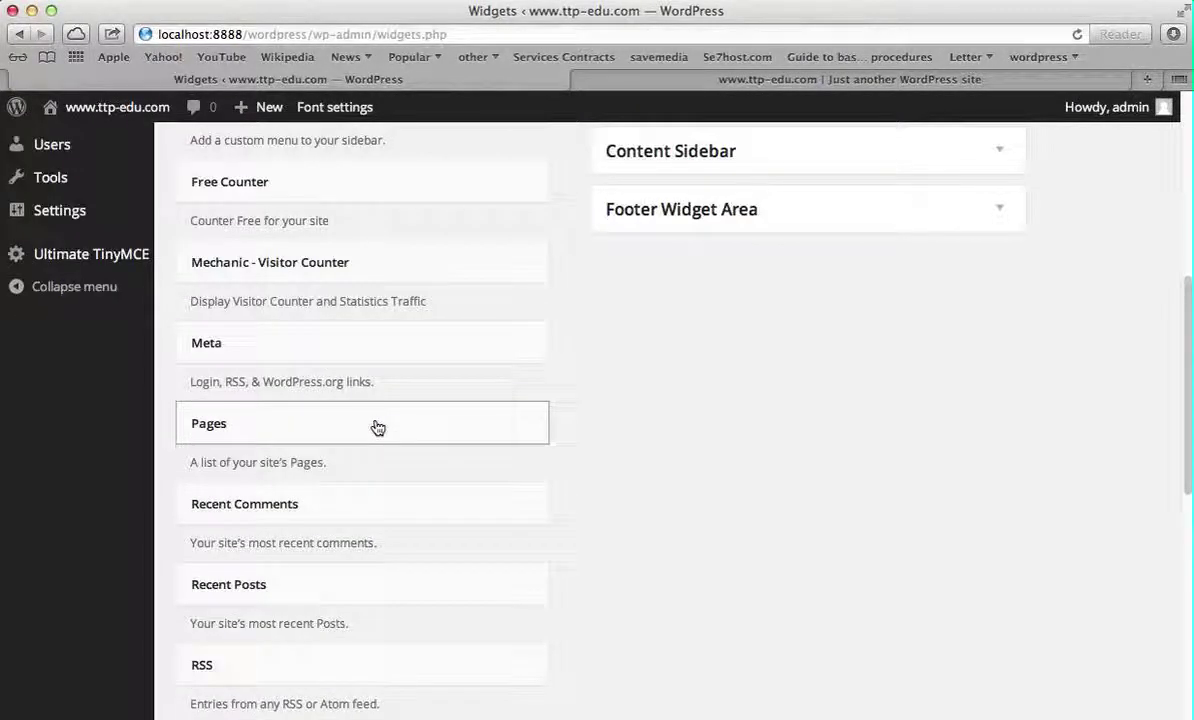
pyautogui.scroll(2, 375, 426)
pyautogui.scroll(1, 372, 417)
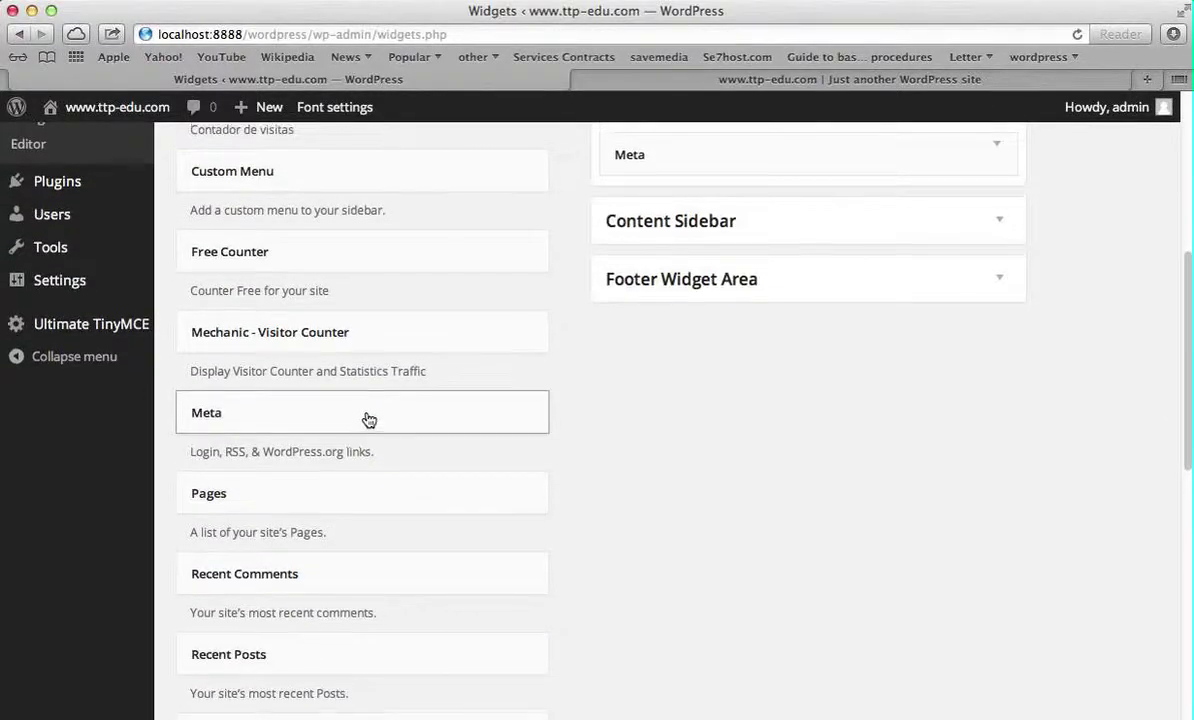
pyautogui.moveTo(348, 331); pyautogui.dragTo(778, 176)
pyautogui.scroll(8, 778, 176)
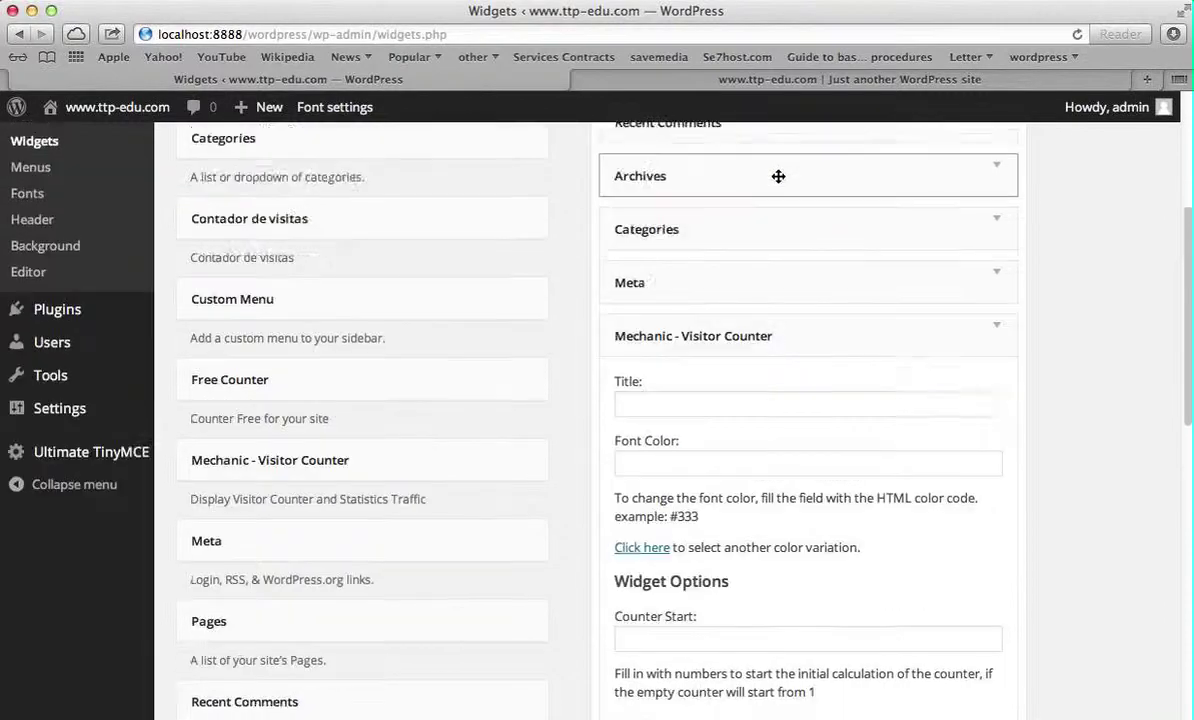
# Step: Title the new Mechanic - Visitor Counter widget "TTP Counter" and leave its font color empty
pyautogui.scroll(-3, 703, 413)
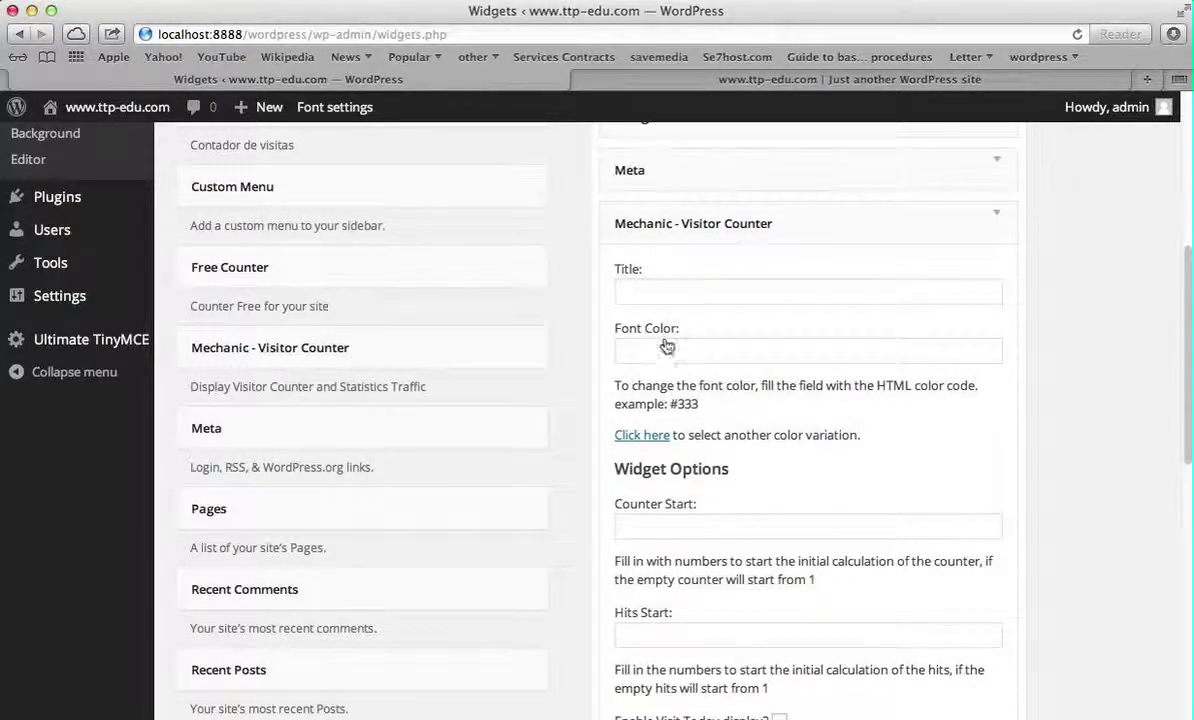
pyautogui.click(643, 293)
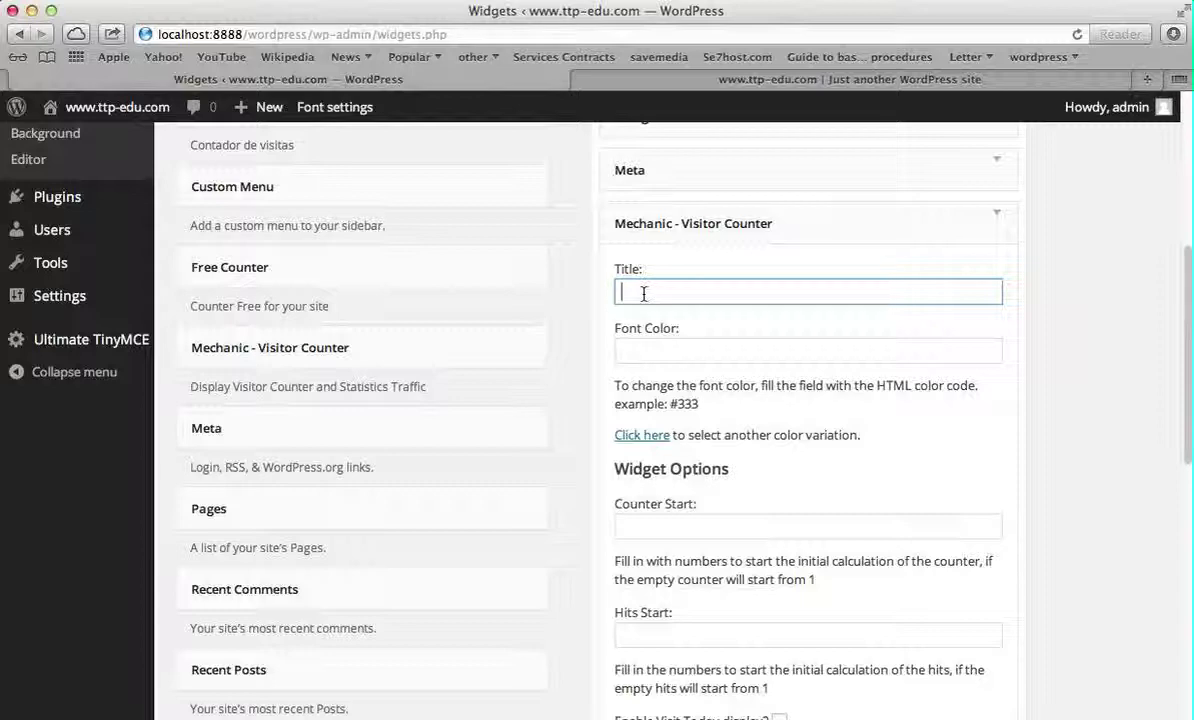
pyautogui.write('TTP')
pyautogui.press('BackSpace')
pyautogui.press('BackSpace')
pyautogui.press('BackSpace')
pyautogui.write('Counte')
pyautogui.click(693, 352)
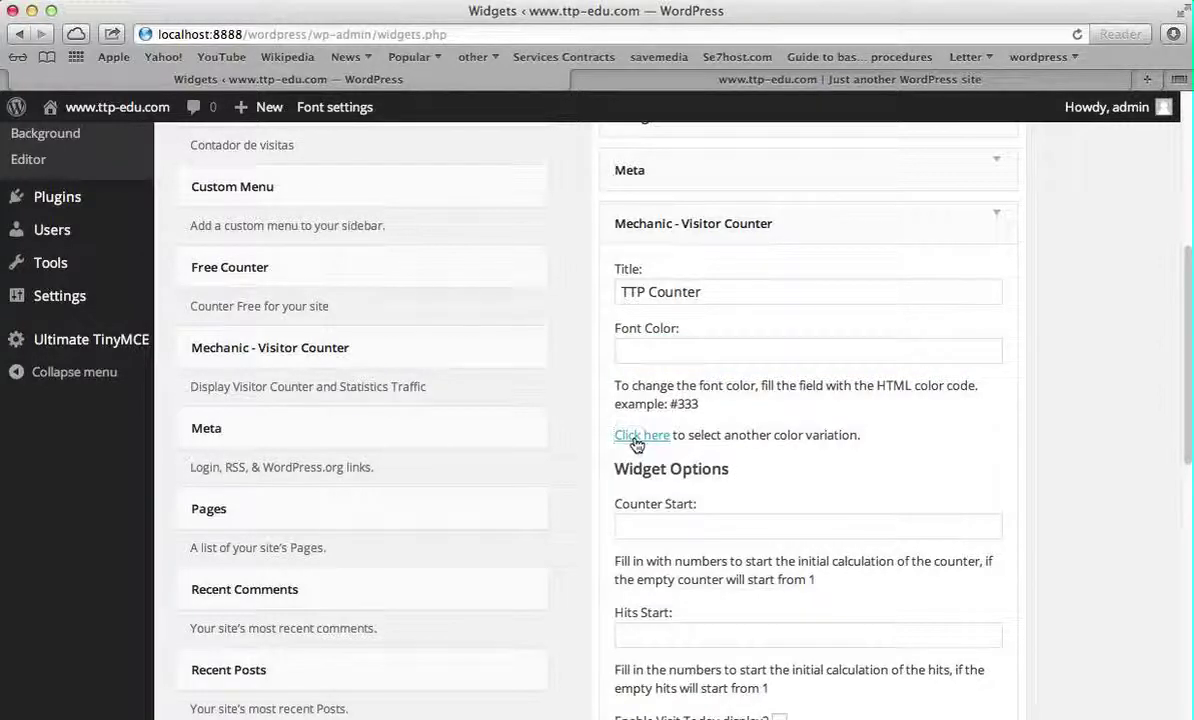
# Step: Open the widget's linked color variation page to look for font colors, and return to the Widgets page
pyautogui.click(637, 436)
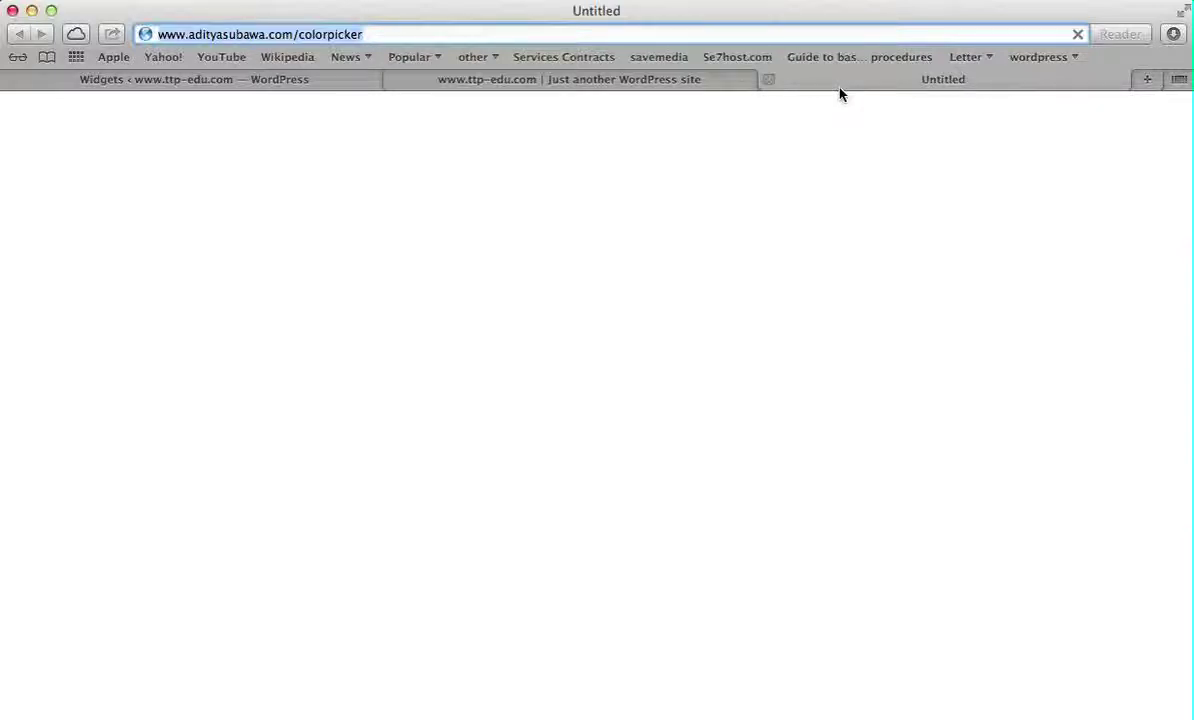
pyautogui.press('Return')
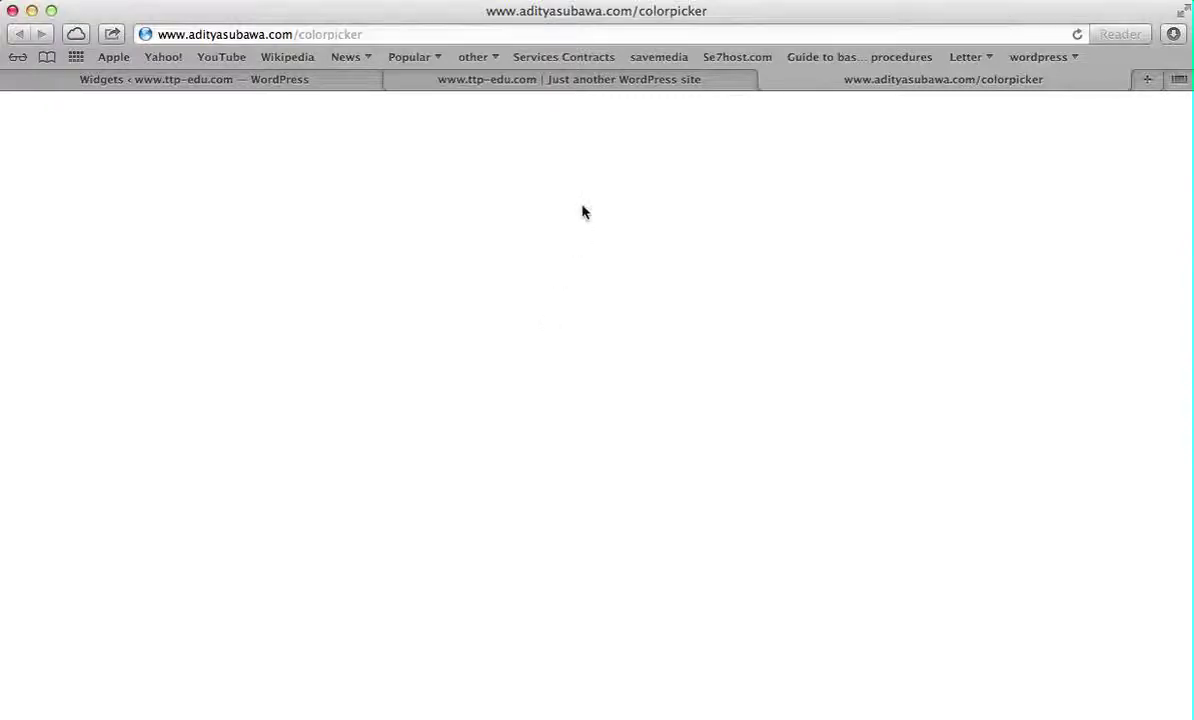
pyautogui.click(604, 84)
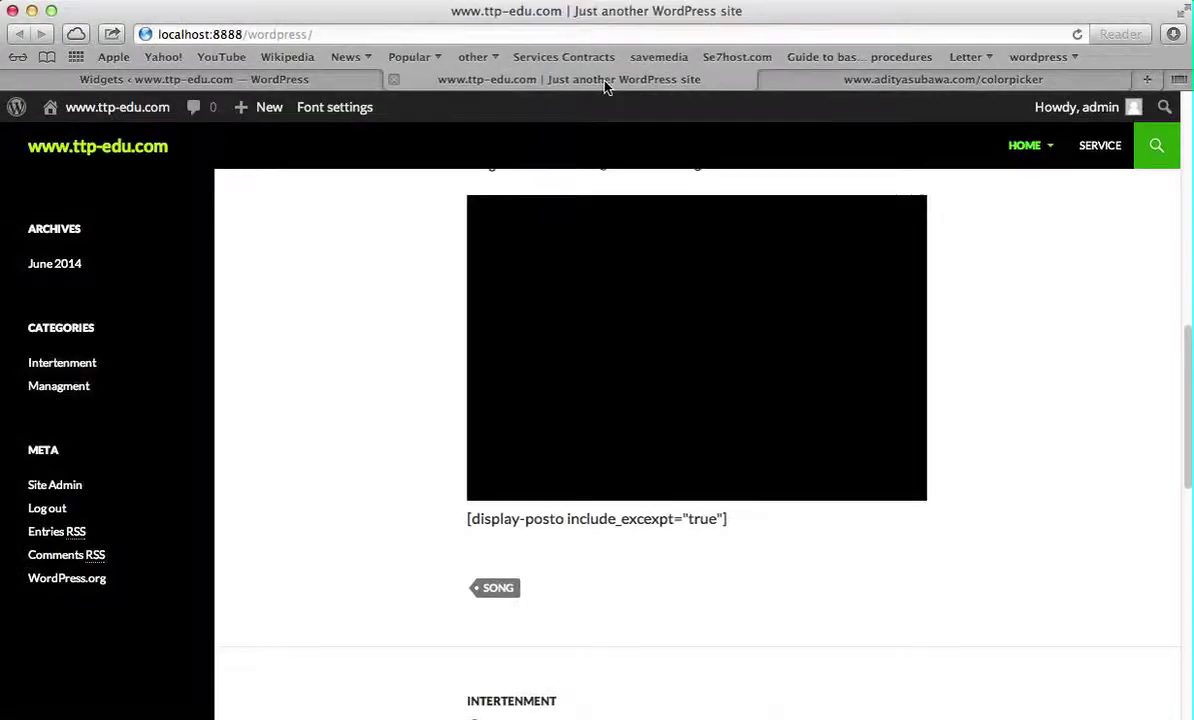
pyautogui.click(821, 84)
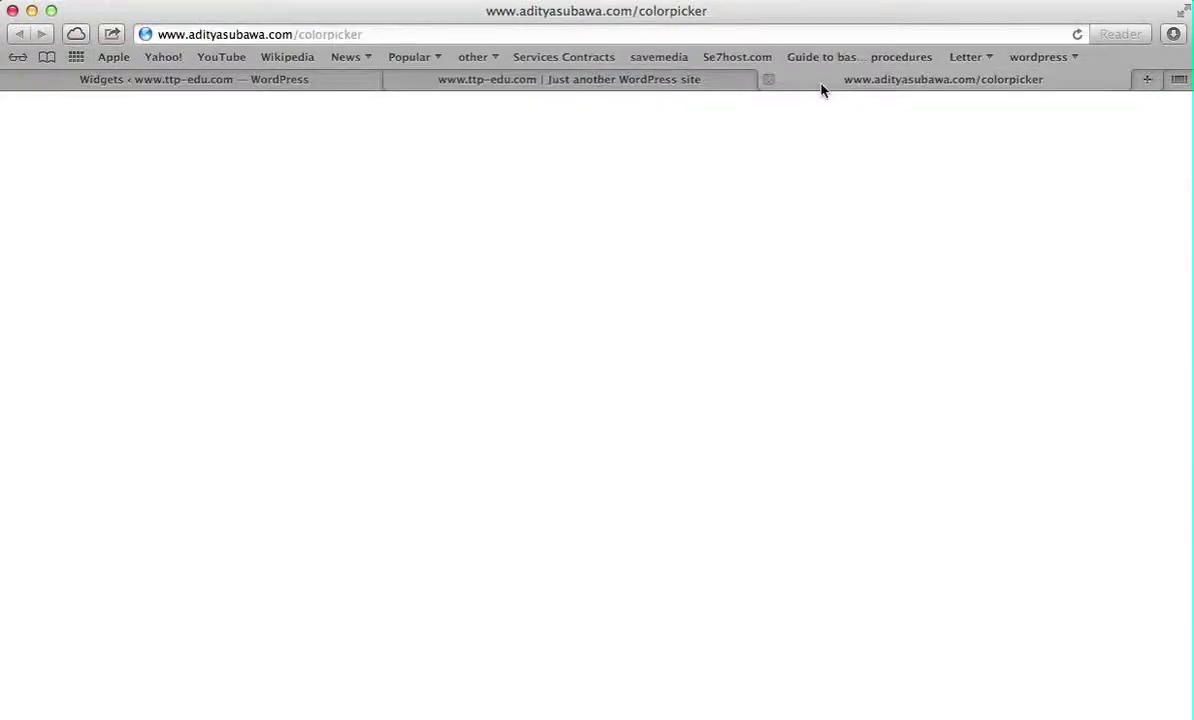
pyautogui.click(568, 82)
pyautogui.click(290, 86)
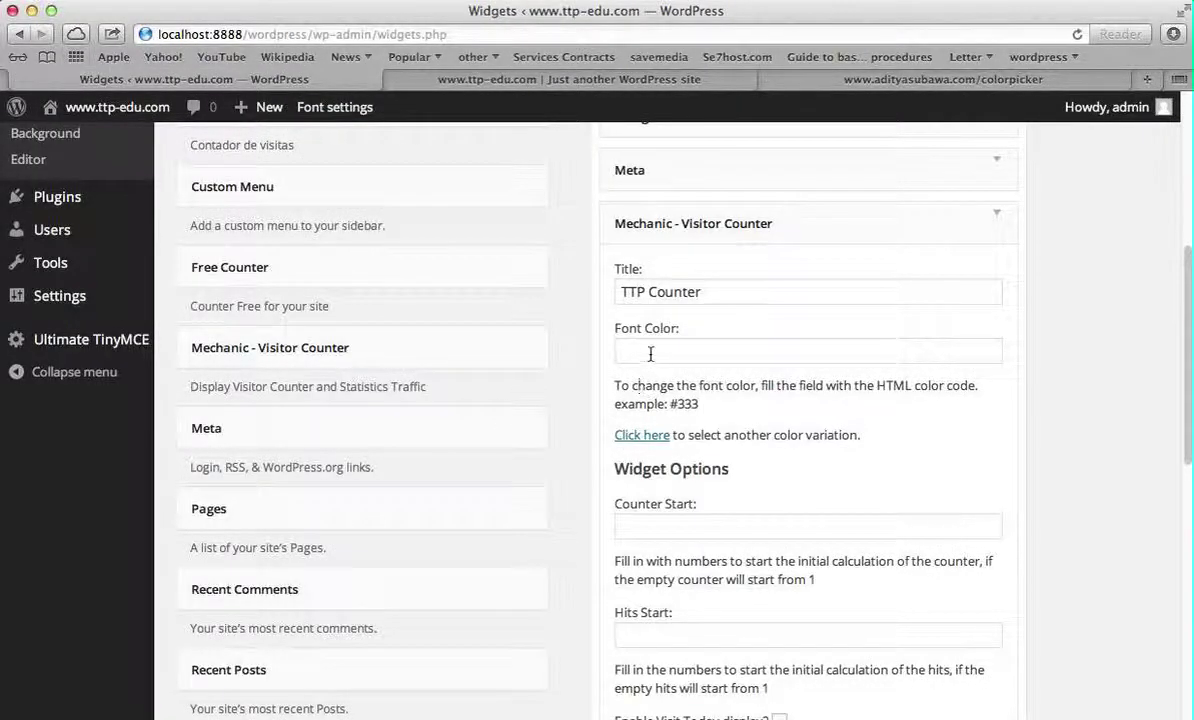
# Step: Examine the Counter Start and Hits Start options of the visitor counter widget and their explanations
pyautogui.scroll(-2, 661, 483)
pyautogui.click(654, 485)
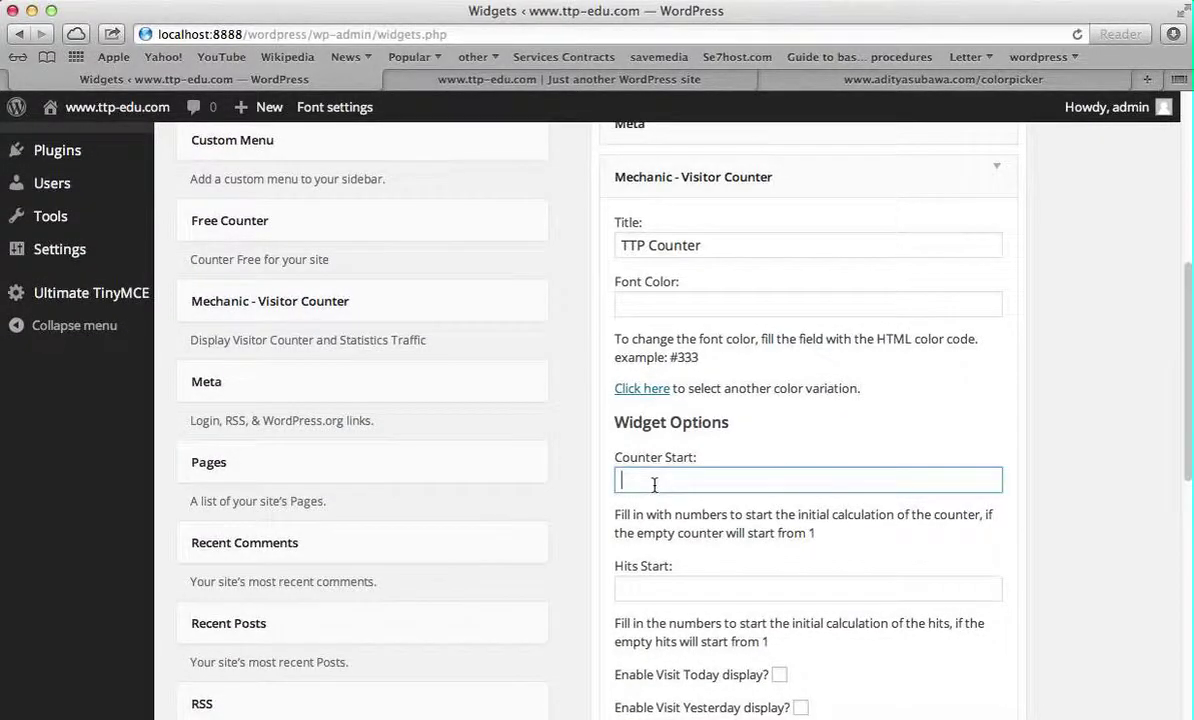
pyautogui.scroll(-5, 655, 488)
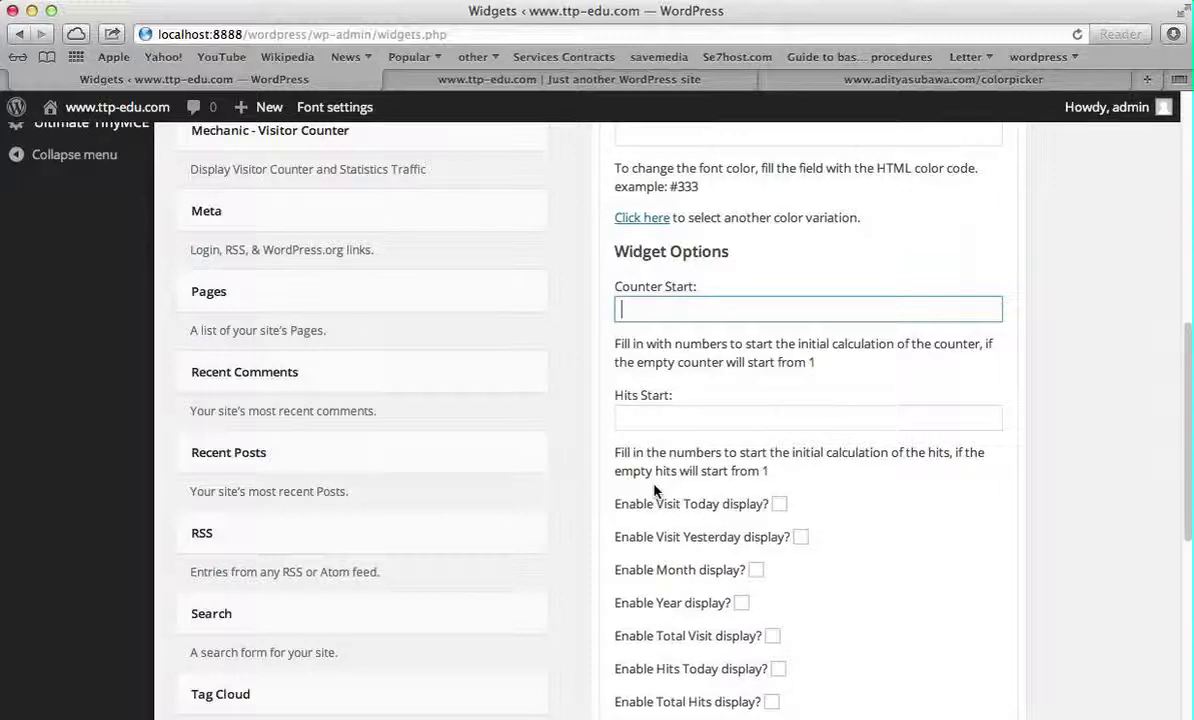
pyautogui.click(651, 421)
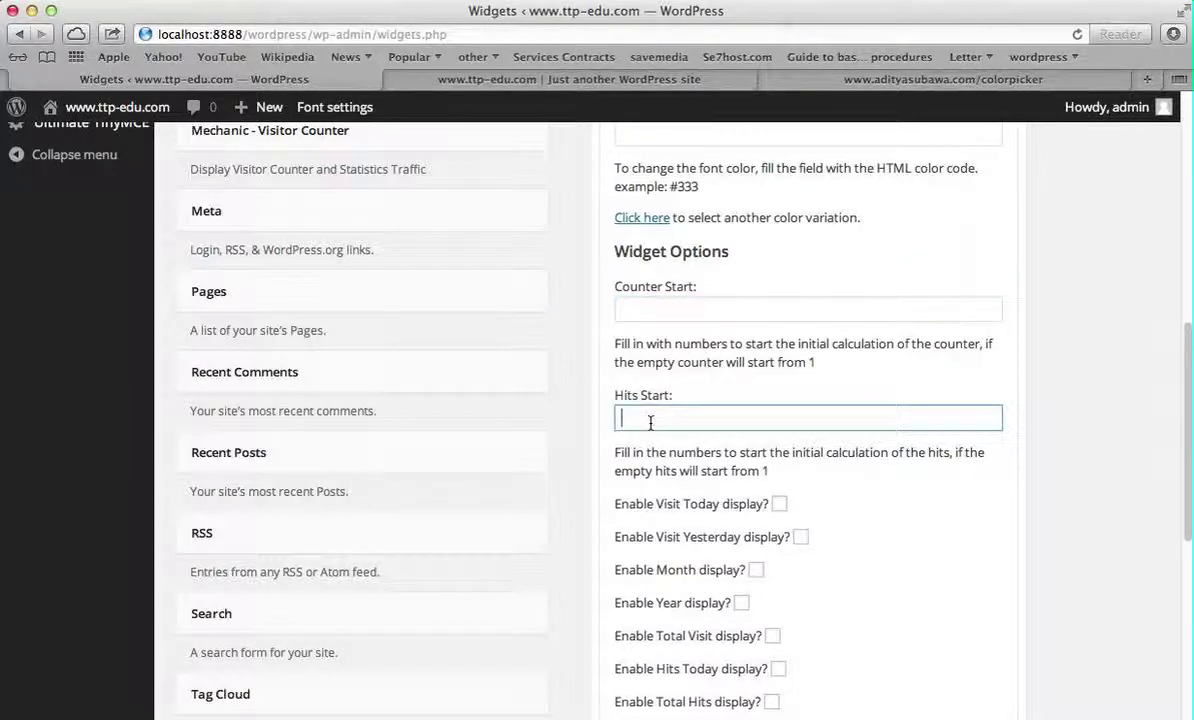
pyautogui.click(646, 313)
pyautogui.scroll(2, 646, 315)
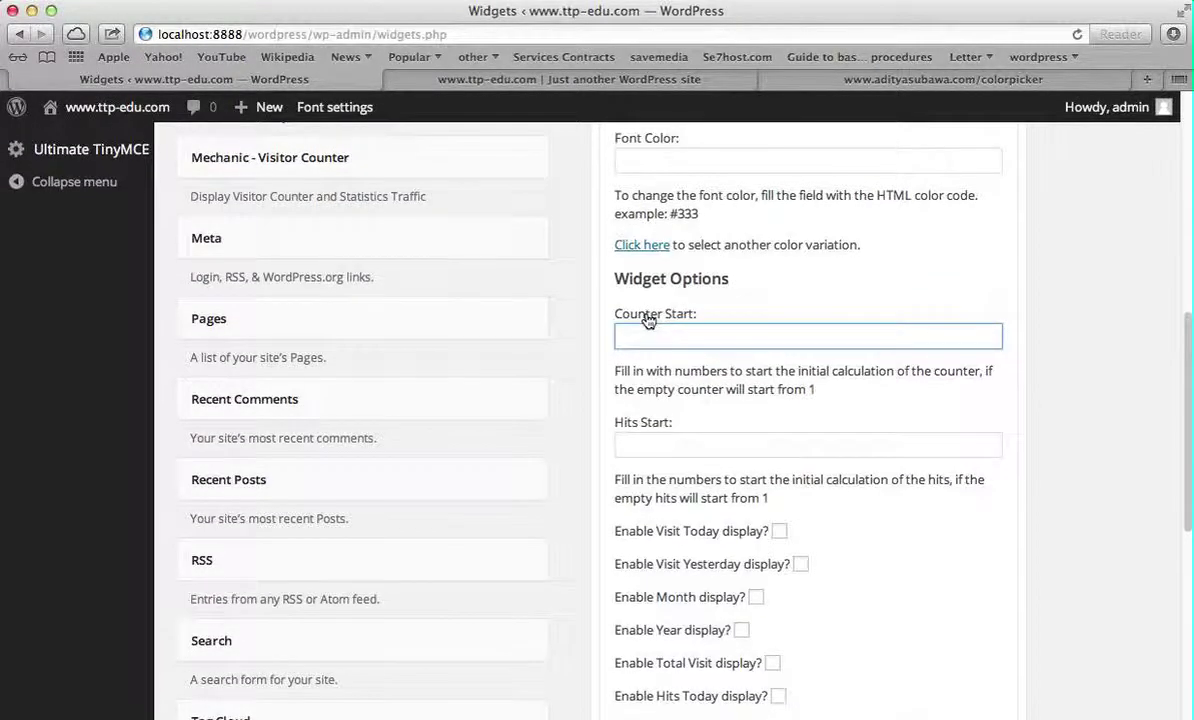
pyautogui.scroll(1, 646, 318)
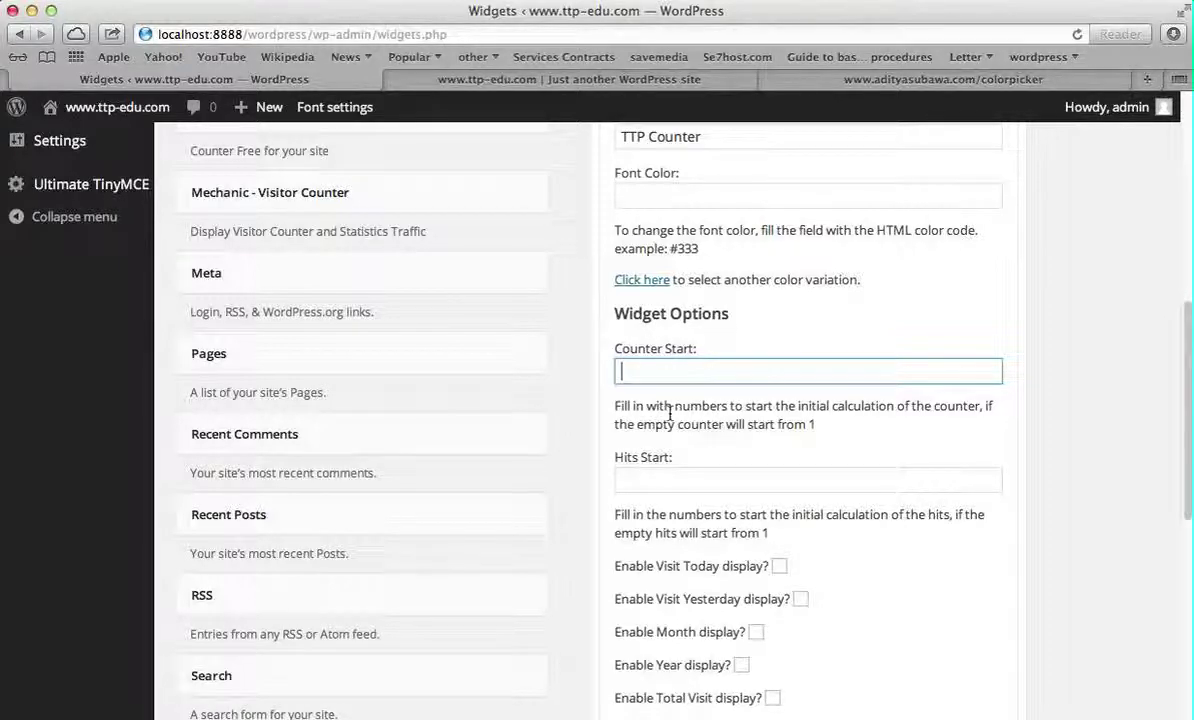
pyautogui.scroll(-5, 669, 415)
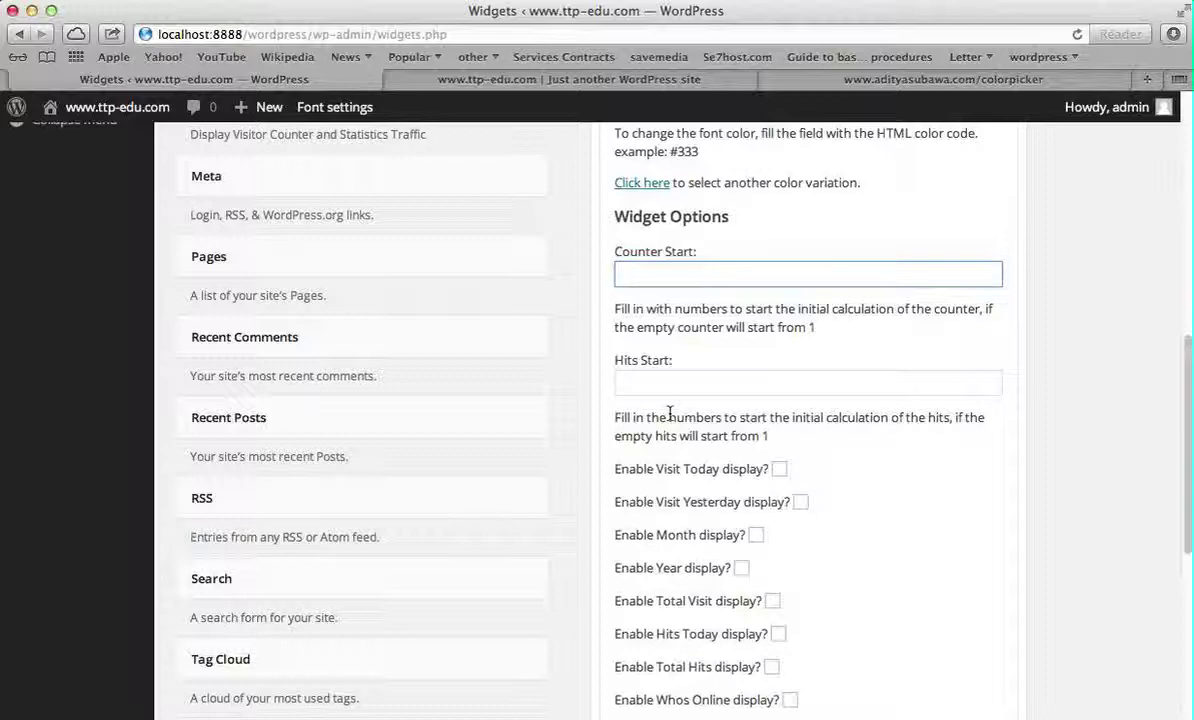
pyautogui.click(652, 385)
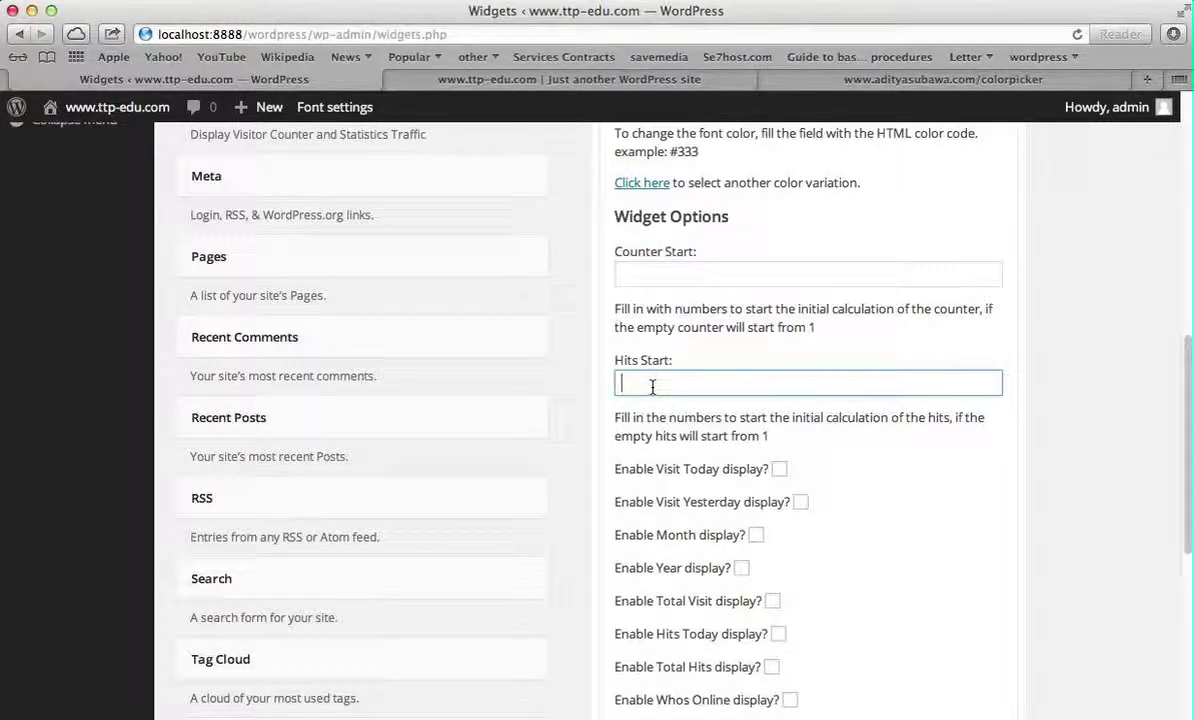
# Step: Enable the Visit Today, Visit Yesterday, Month, Year and Total Visit displays in the visitor counter widget and save it
pyautogui.click(779, 470)
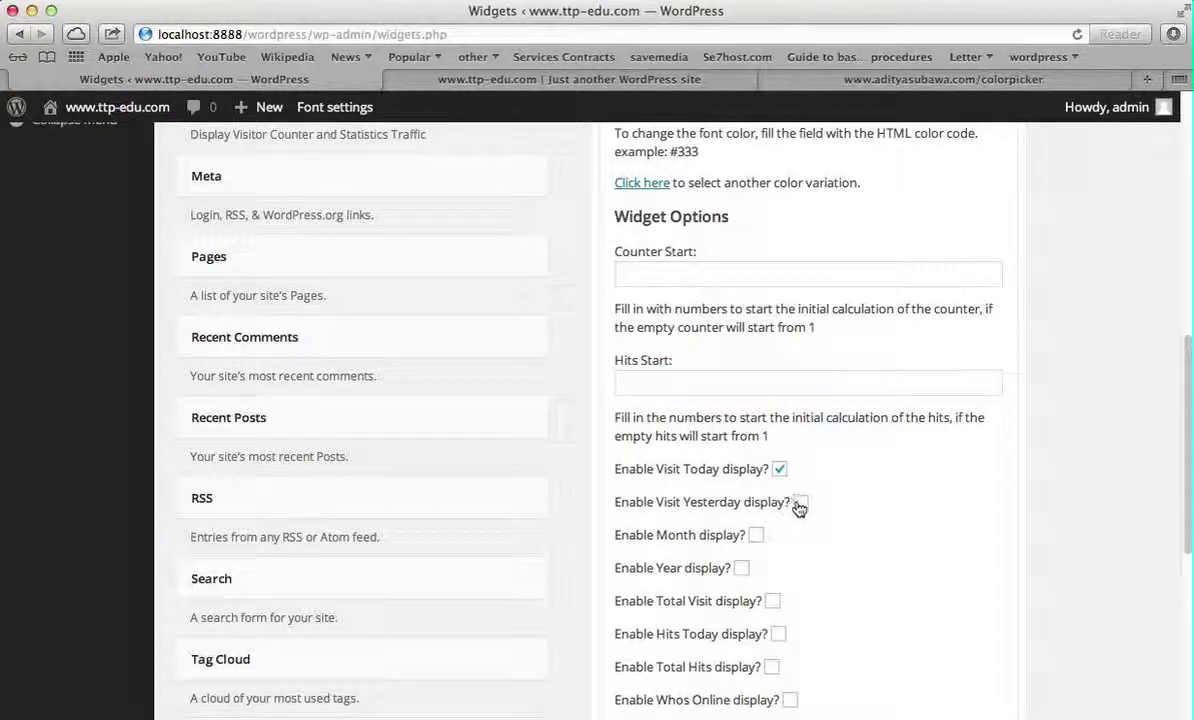
pyautogui.click(801, 503)
pyautogui.click(756, 537)
pyautogui.scroll(-4, 690, 481)
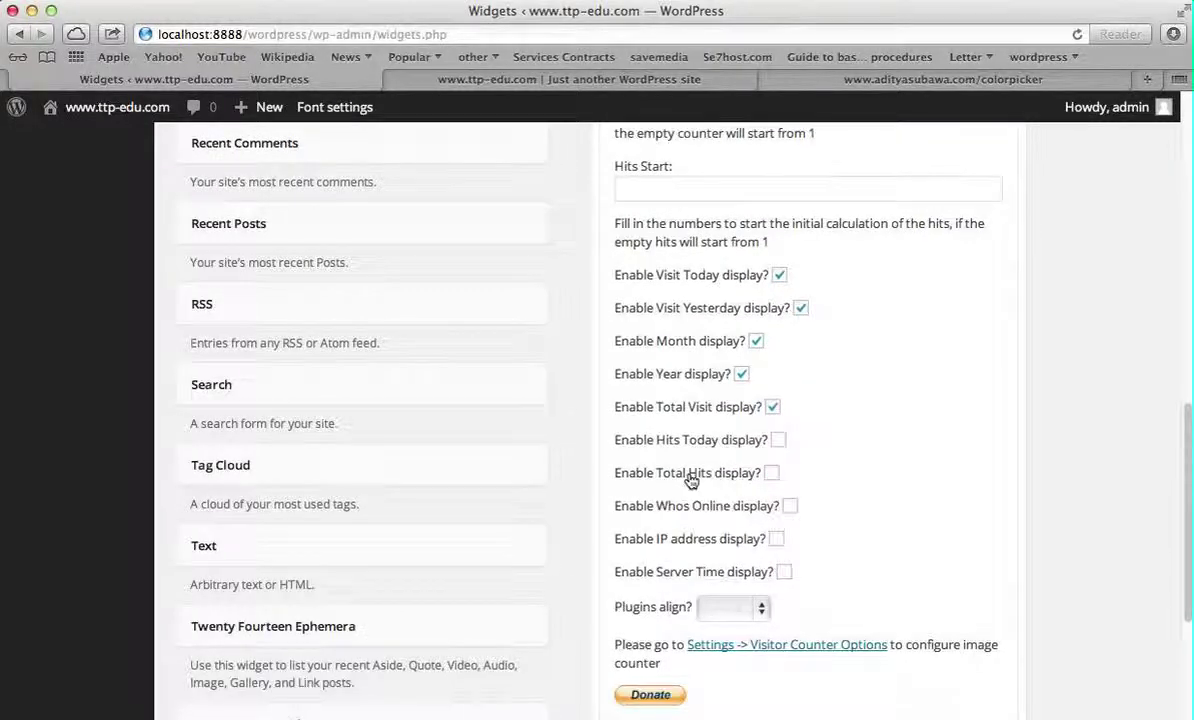
pyautogui.scroll(-5, 690, 481)
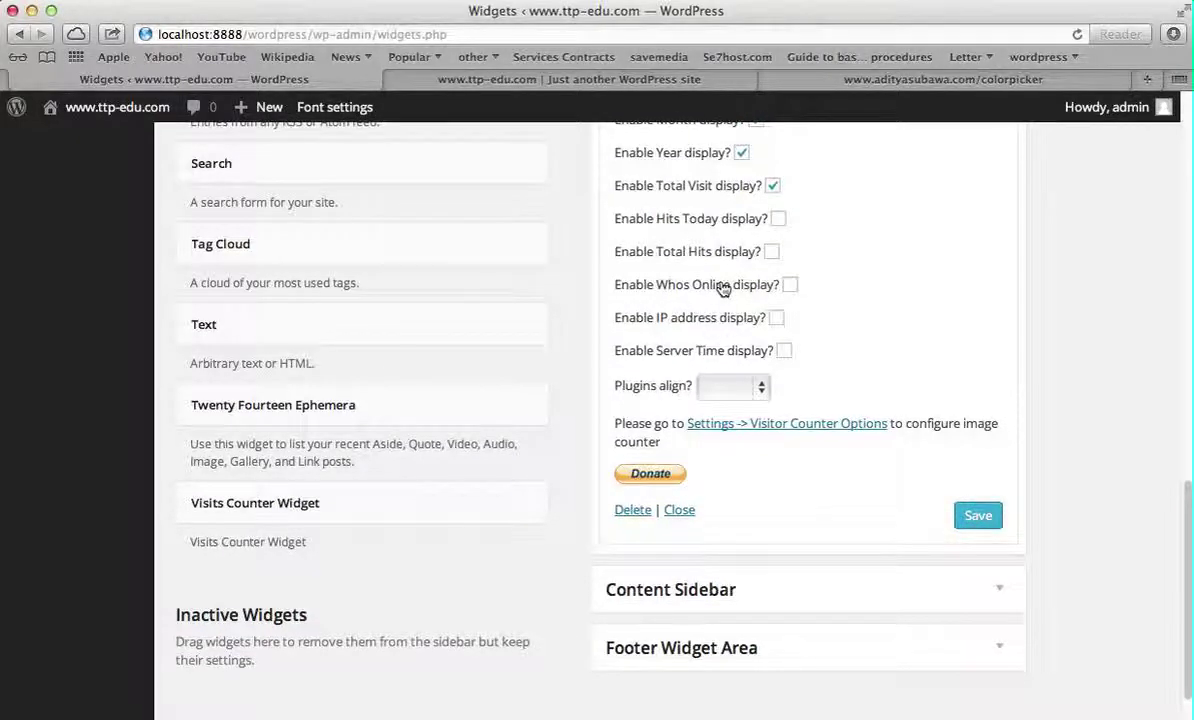
pyautogui.click(979, 516)
pyautogui.scroll(3, 745, 311)
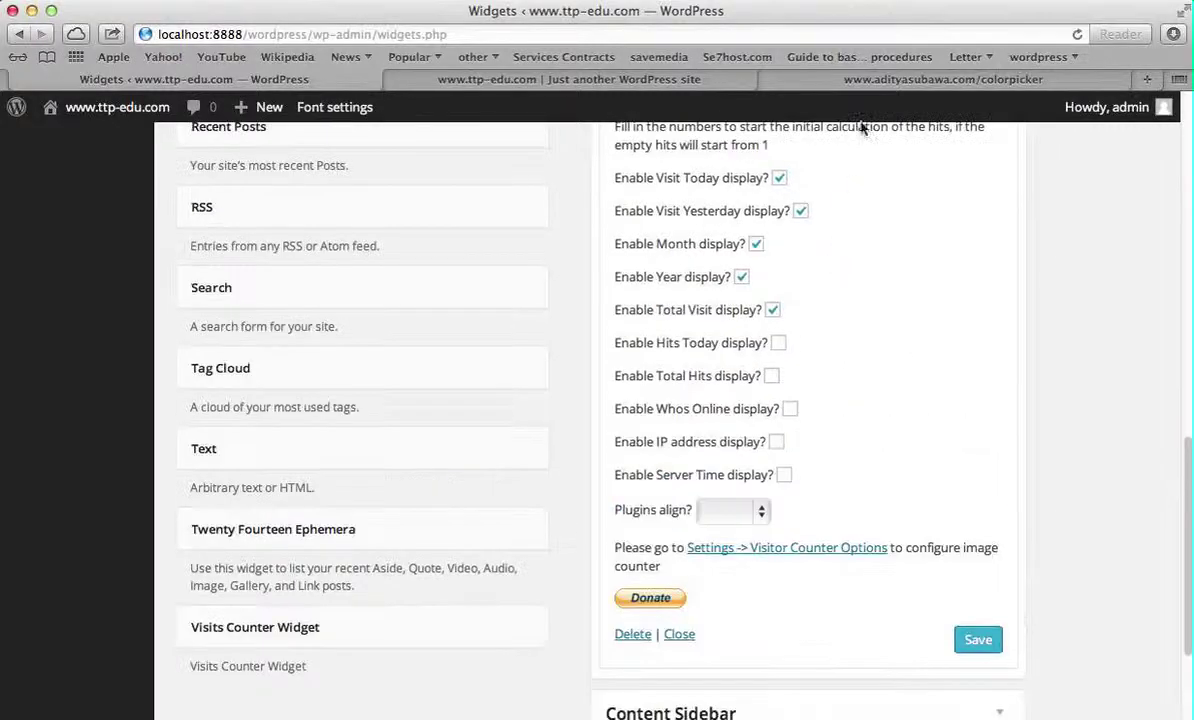
# Step: Reload the public site and check the visitor counter at the end of its sidebar
pyautogui.click(820, 79)
pyautogui.click(586, 84)
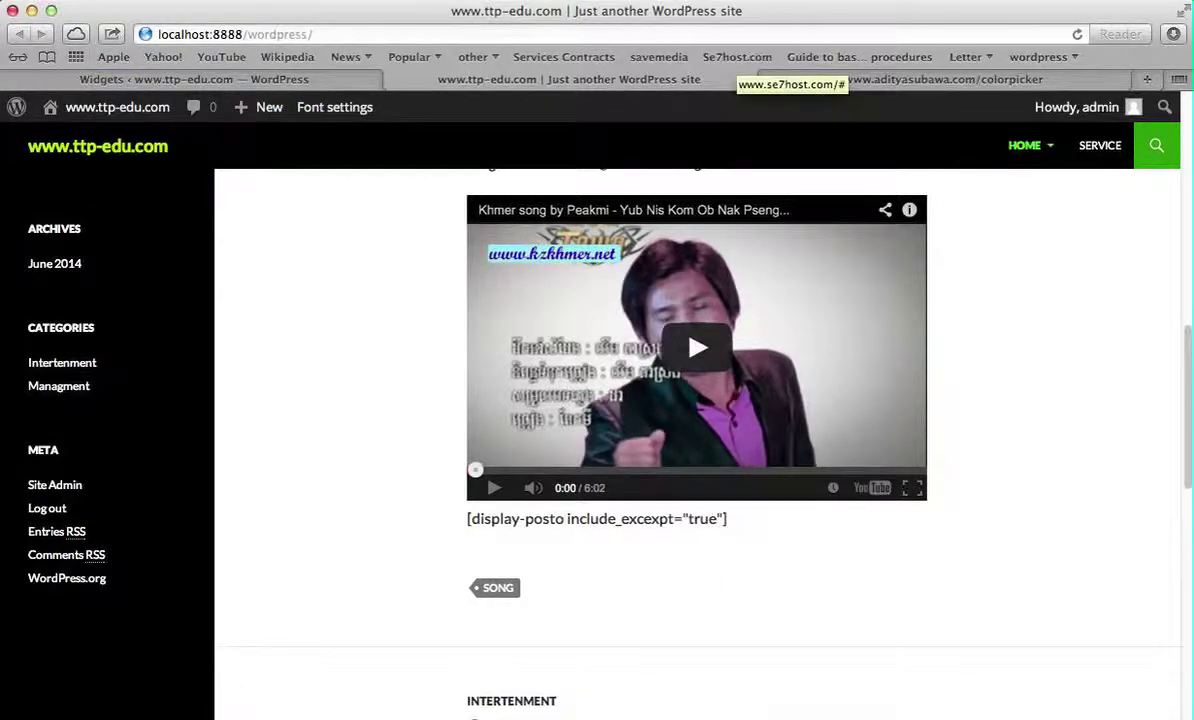
pyautogui.click(1077, 34)
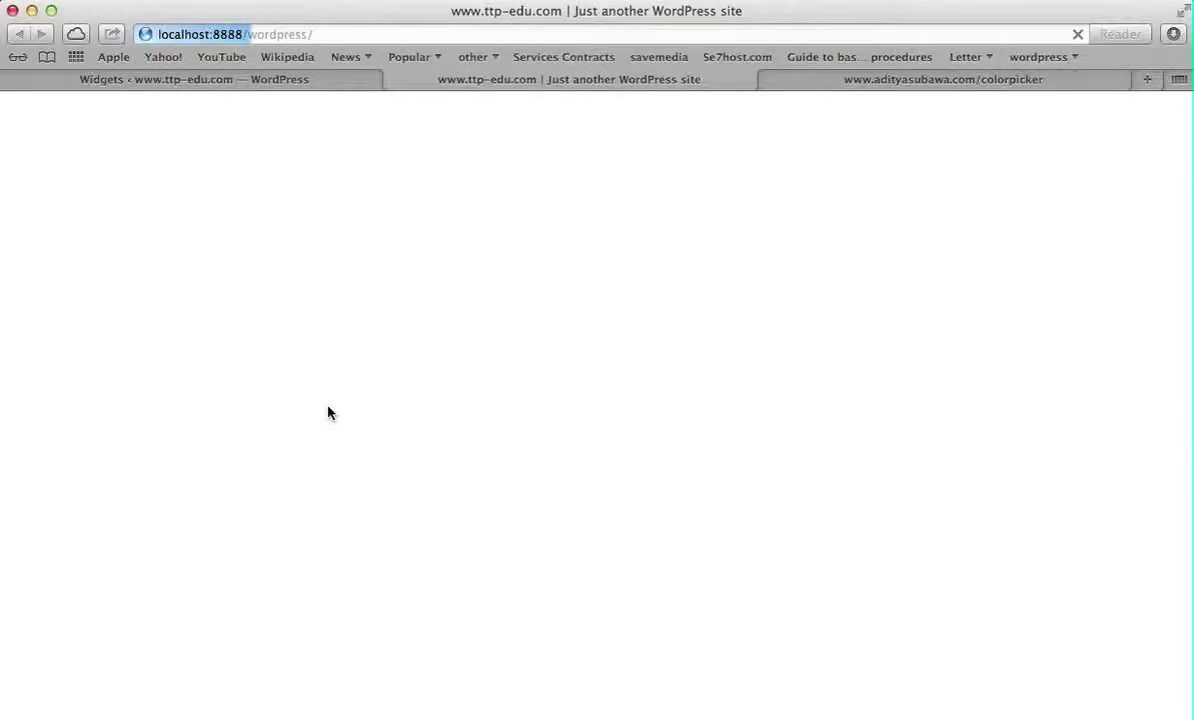
pyautogui.scroll(-10, 330, 414)
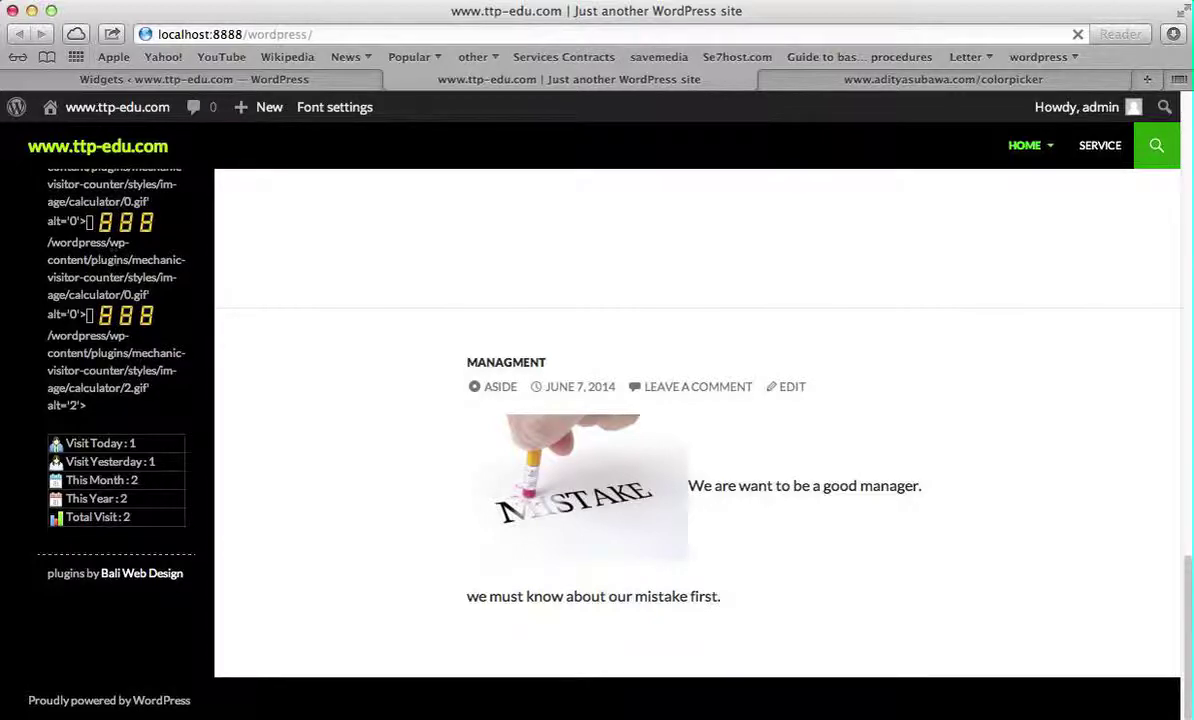
# Step: Open the Visitor Counter Options linked from the widget and examine the available image counter styles
pyautogui.click(243, 78)
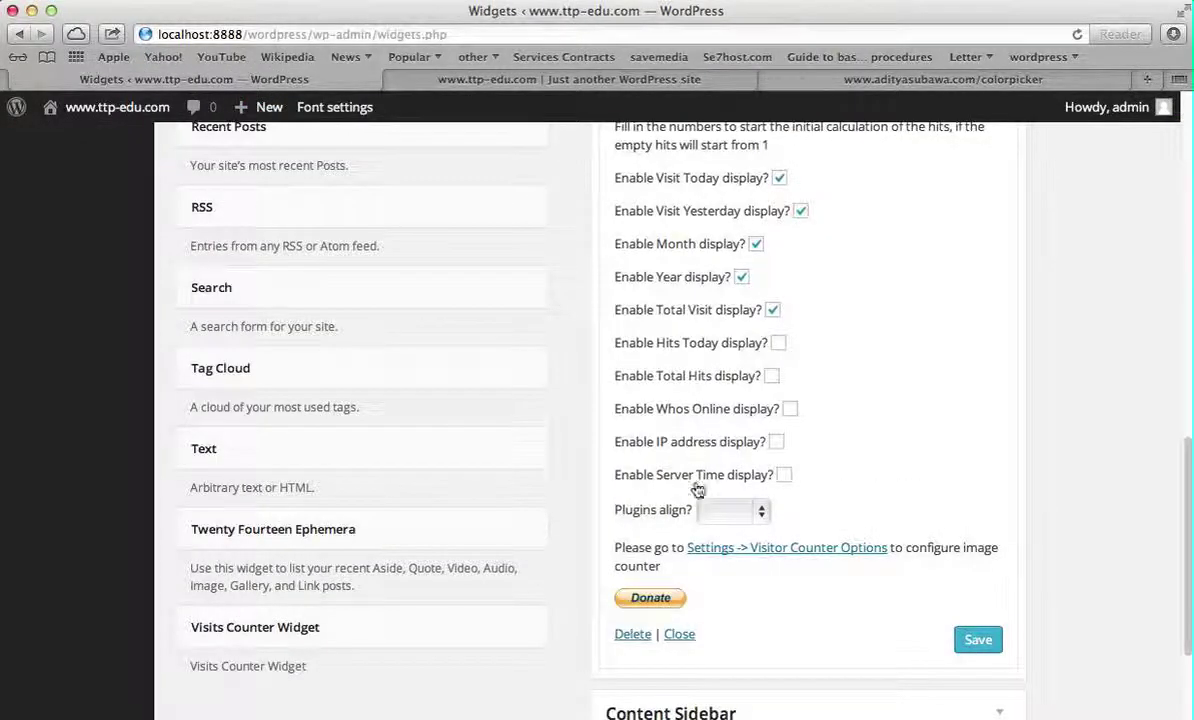
pyautogui.click(837, 551)
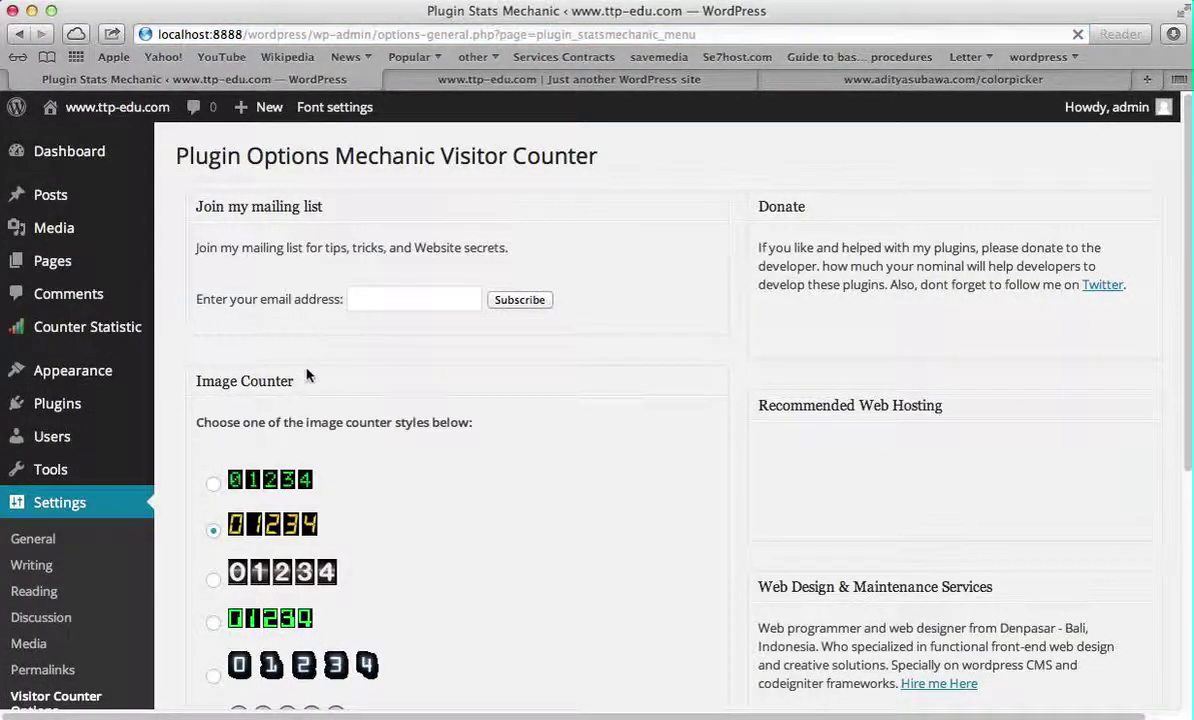
pyautogui.scroll(-5, 285, 426)
pyautogui.scroll(-2, 285, 430)
pyautogui.scroll(5, 290, 400)
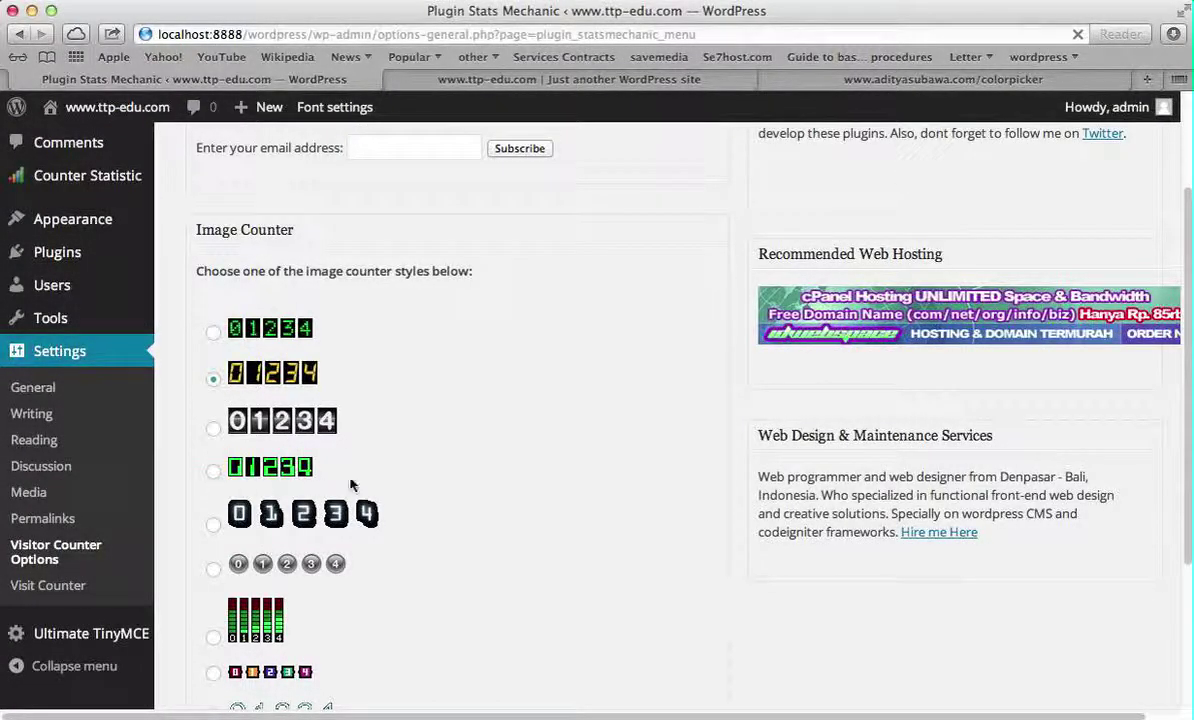
pyautogui.scroll(-4, 506, 457)
pyautogui.scroll(5, 506, 457)
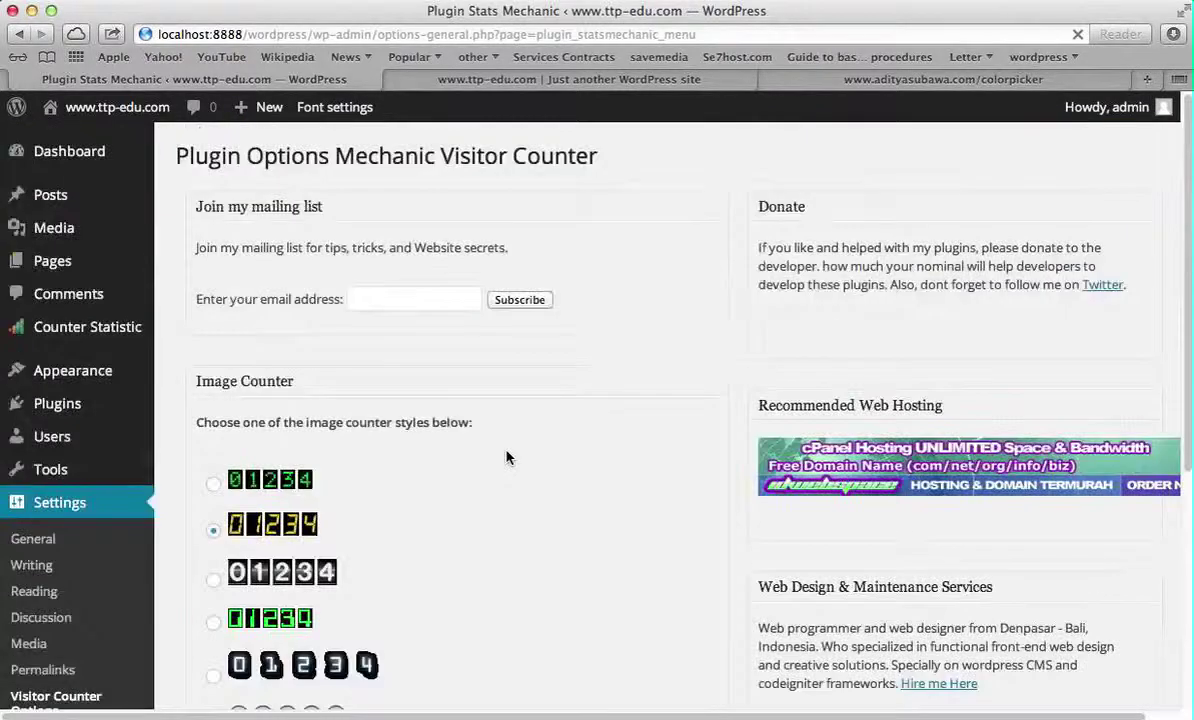
# Step: Open the site's General Settings and look through them
pyautogui.click(60, 505)
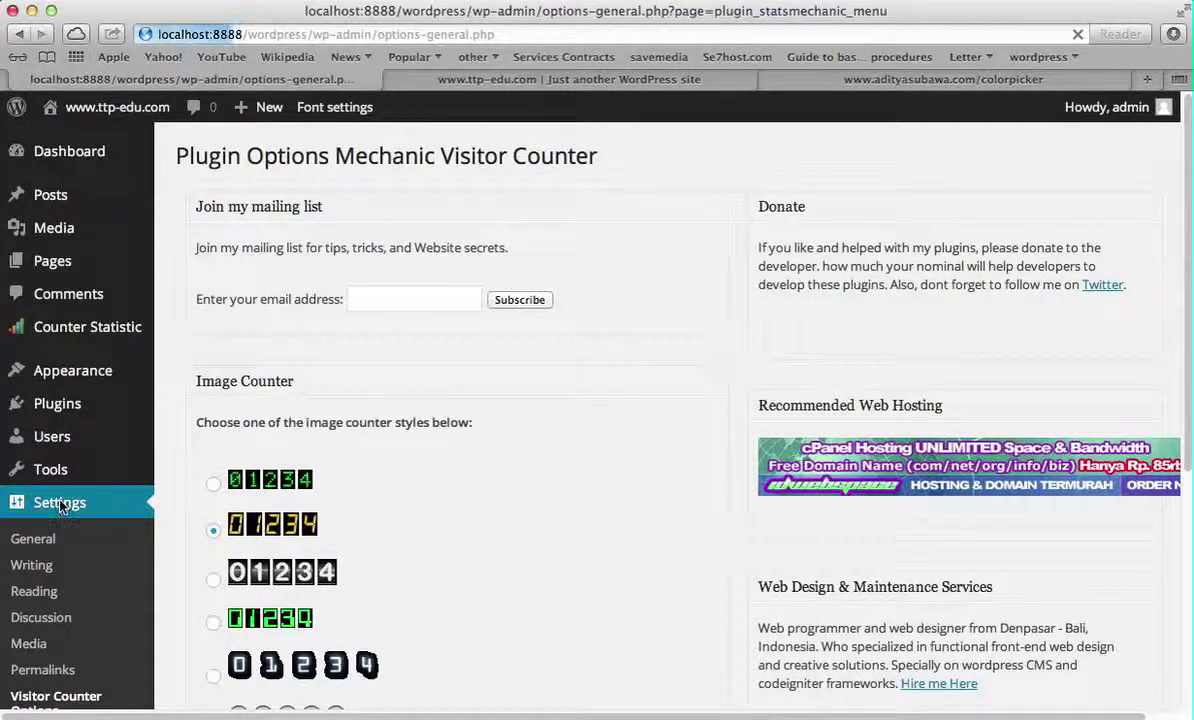
pyautogui.scroll(-5, 450, 432)
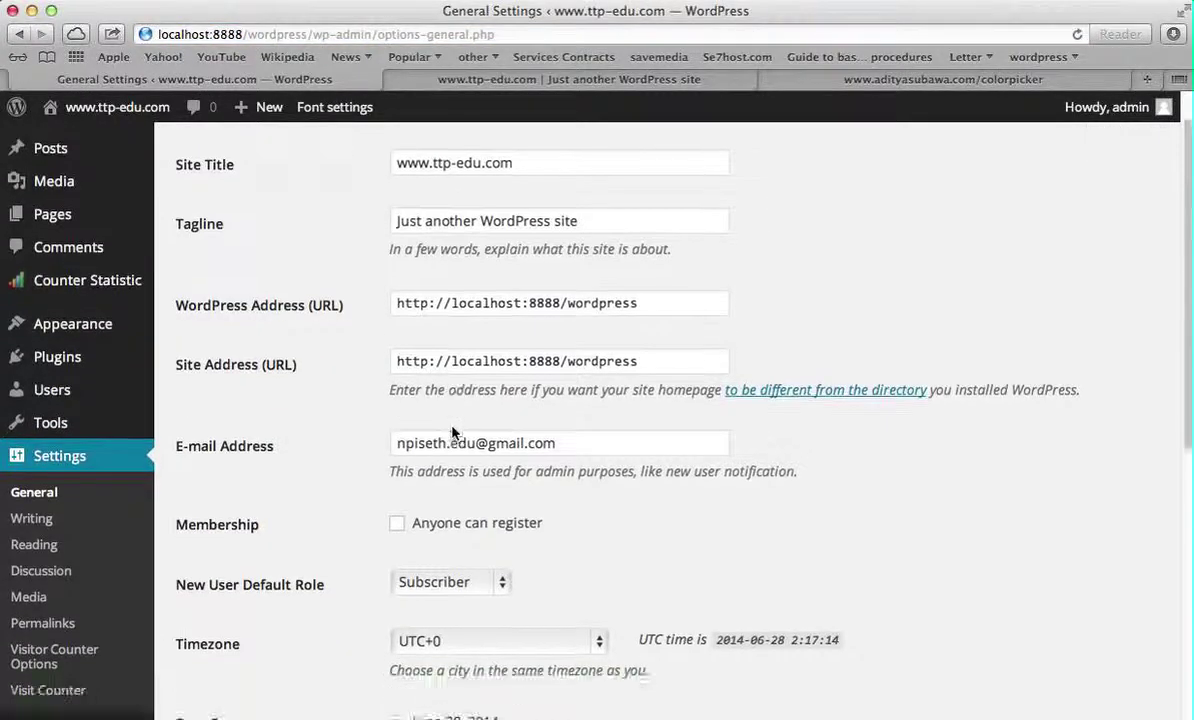
pyautogui.scroll(5, 450, 432)
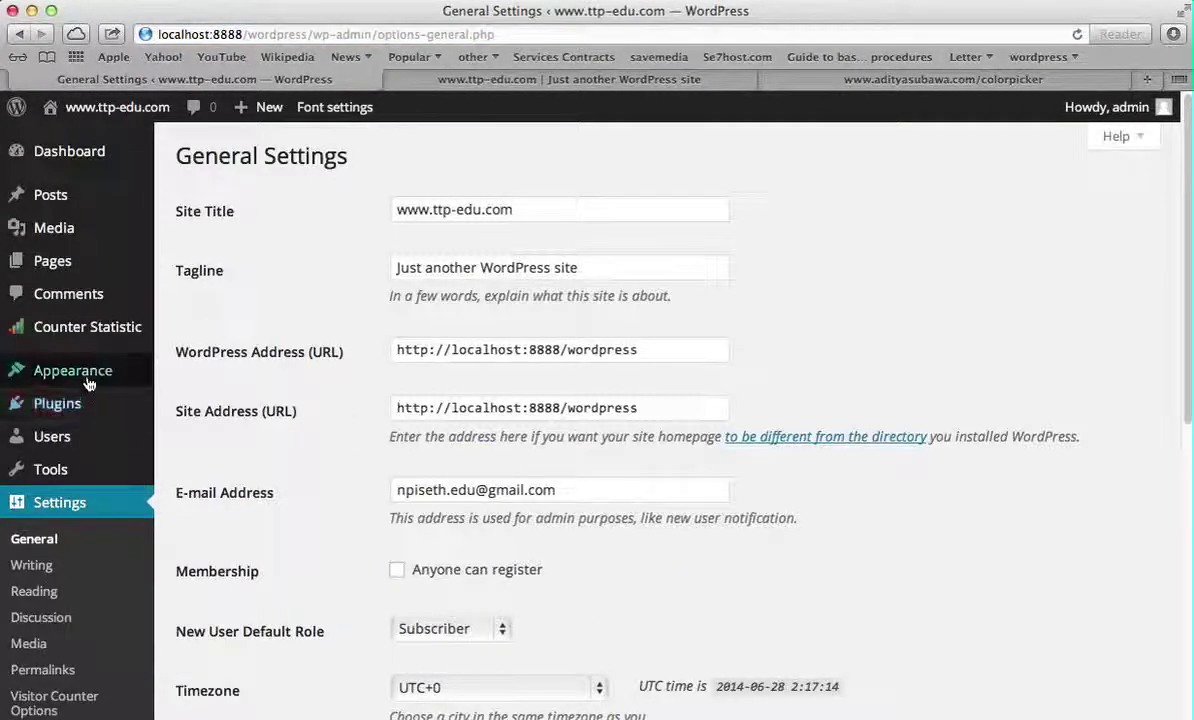
# Step: Open the Widgets page and expand the Mechanic - Visitor Counter widget in the Primary Sidebar
pyautogui.moveTo(70, 372)
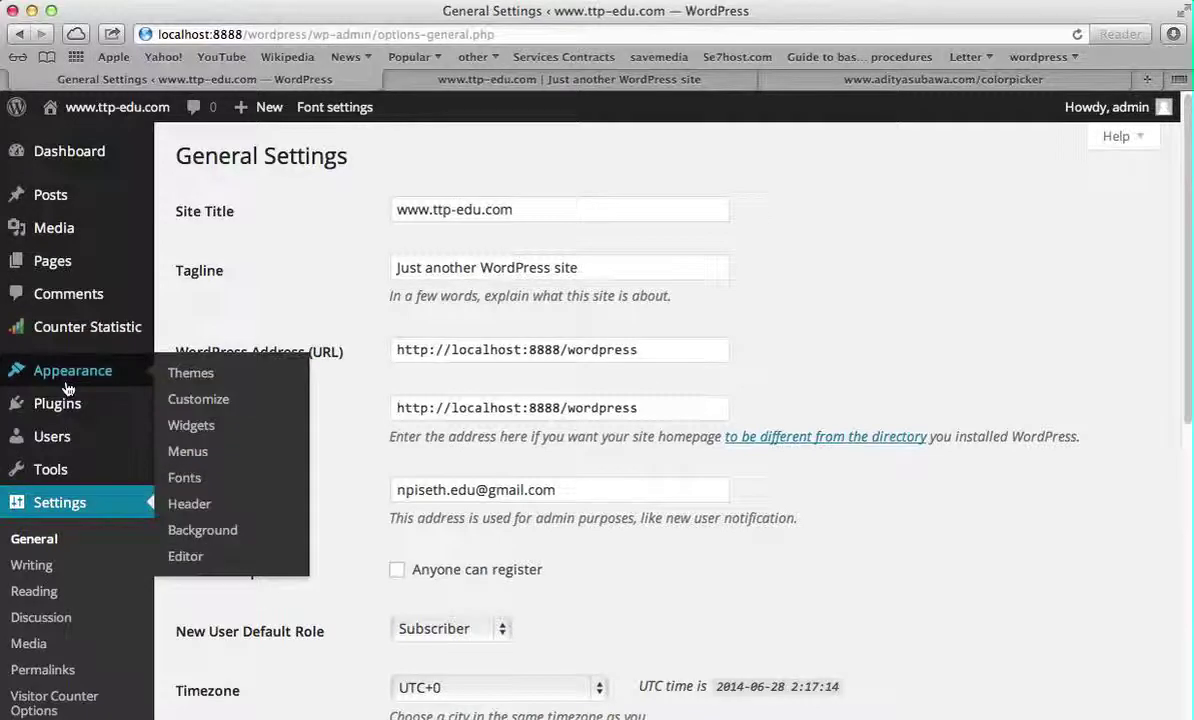
pyautogui.click(222, 429)
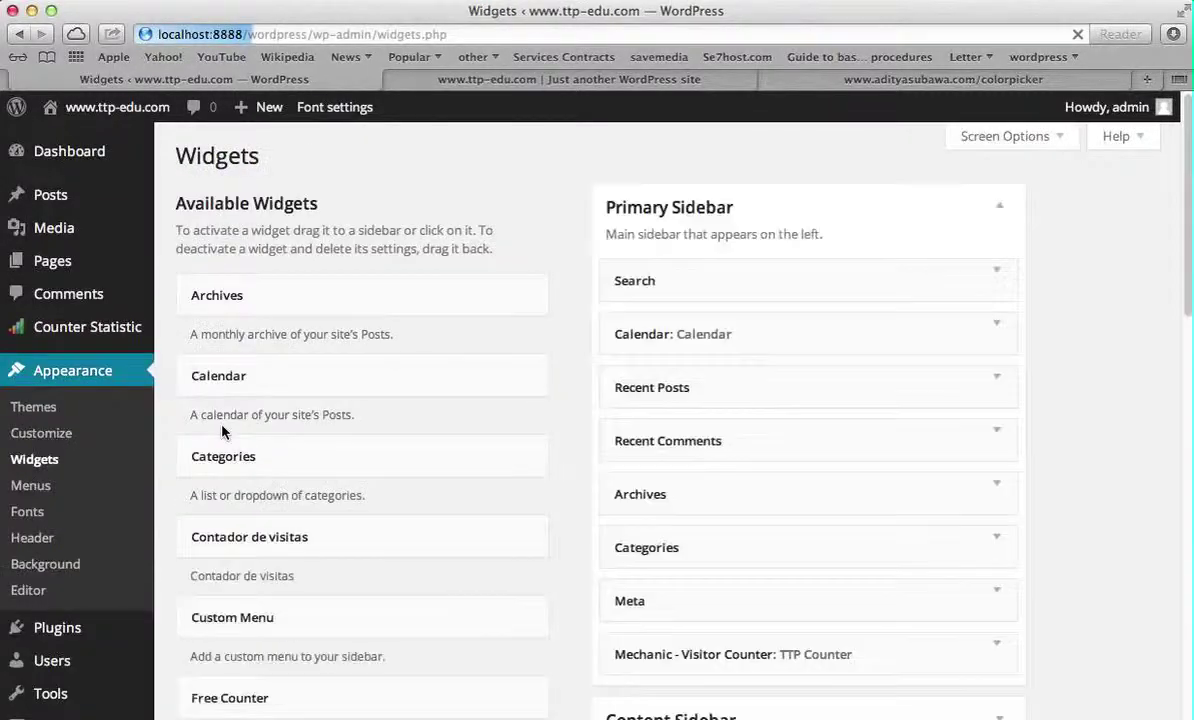
pyautogui.scroll(-4, 712, 475)
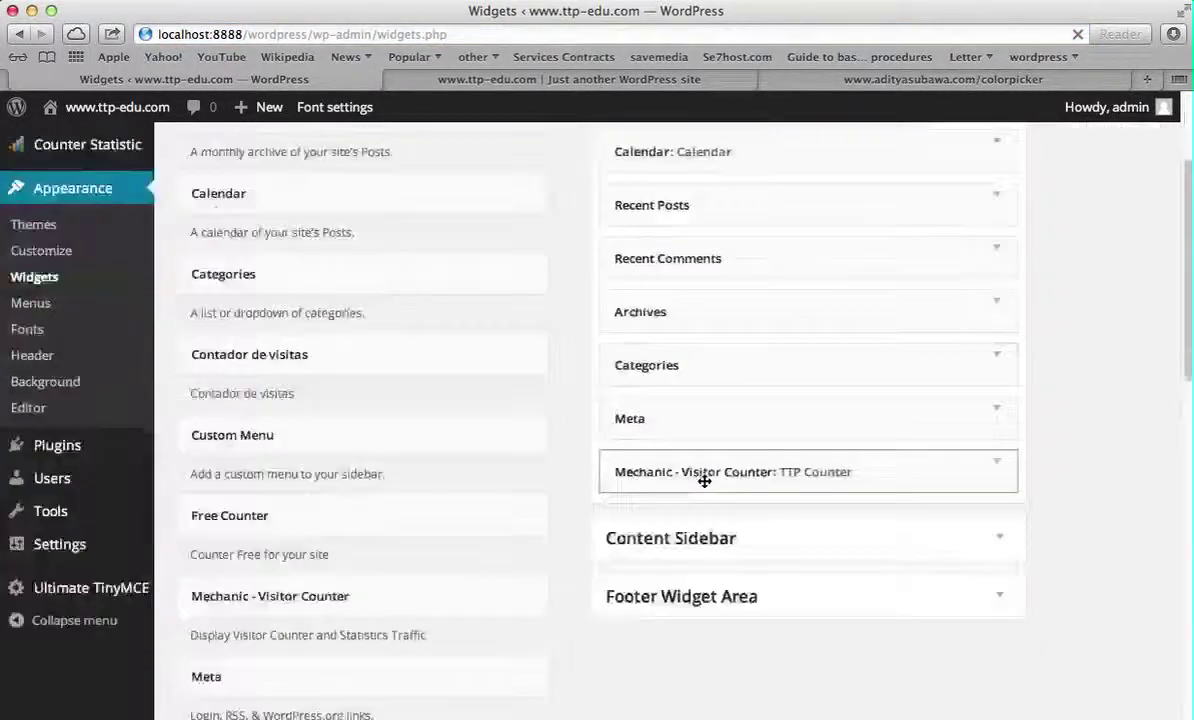
pyautogui.click(910, 479)
pyautogui.scroll(-5, 910, 479)
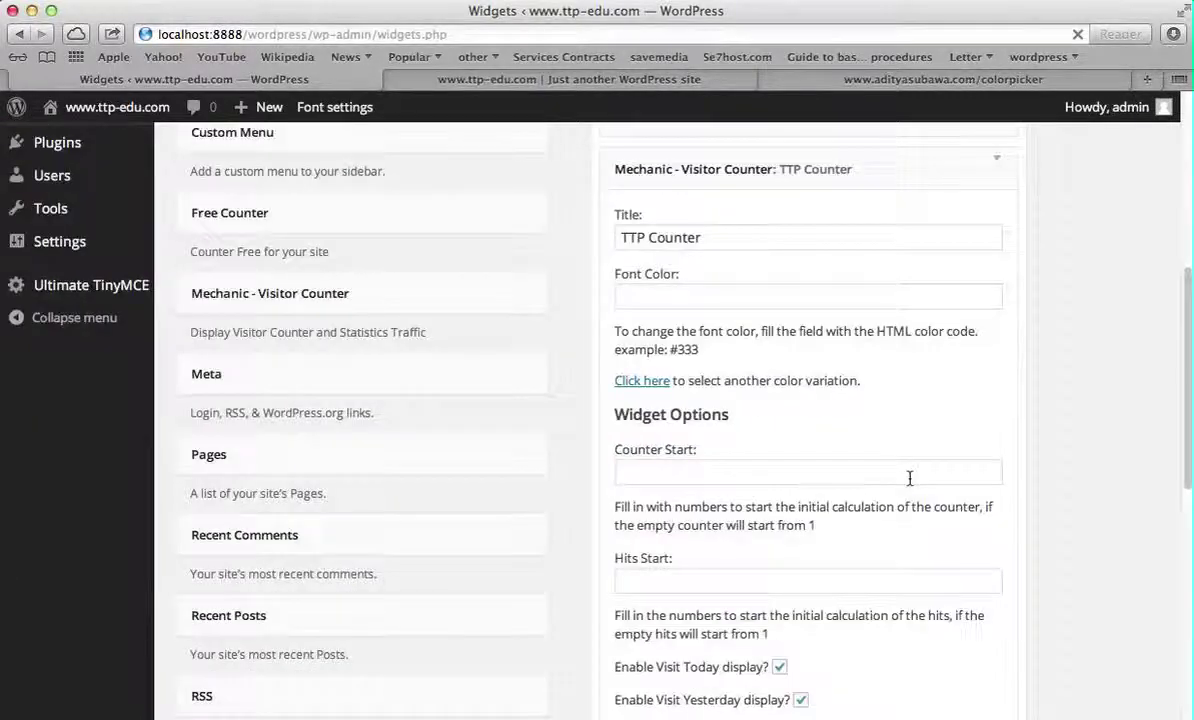
pyautogui.scroll(-6, 908, 479)
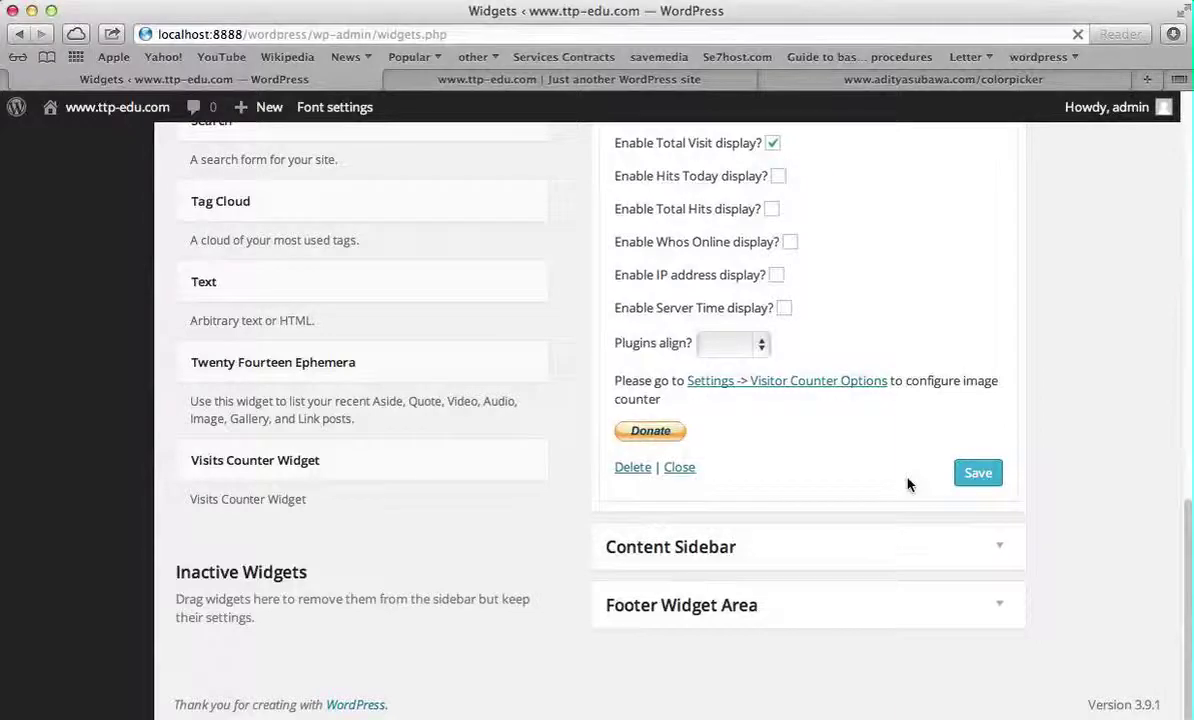
# Step: Set the visitor counter widget's plugin alignment to Left and save the widget
pyautogui.click(762, 345)
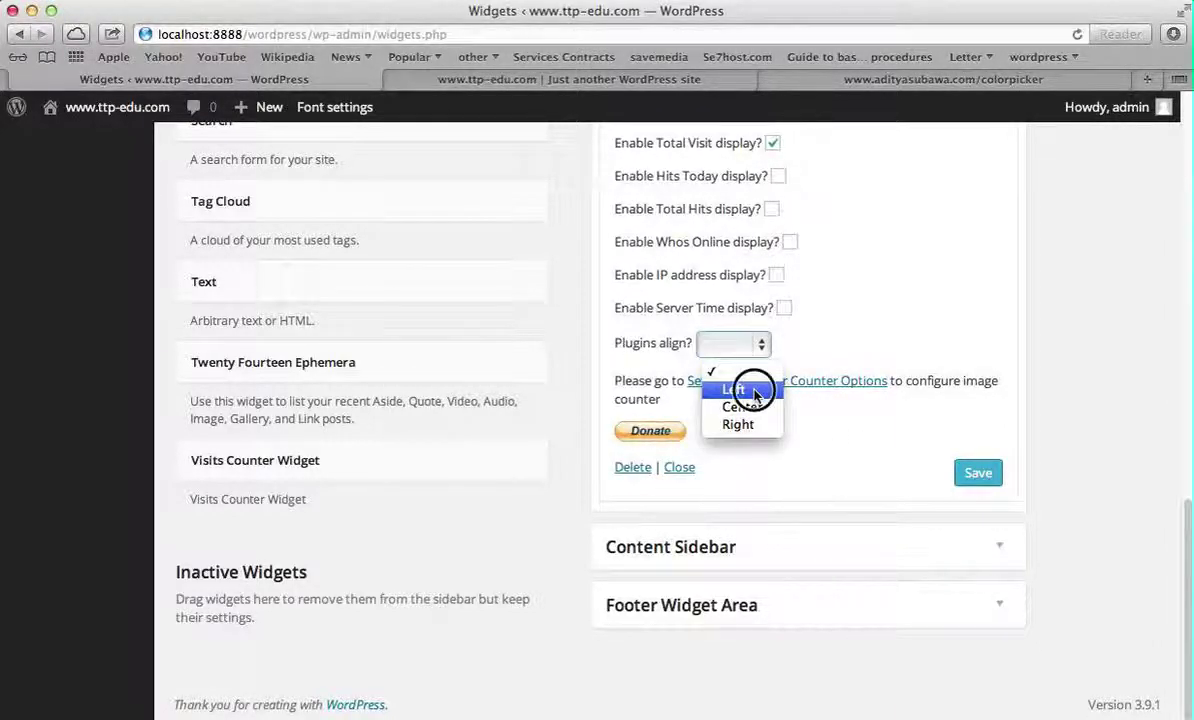
pyautogui.click(765, 389)
pyautogui.scroll(2, 780, 347)
pyautogui.scroll(1, 778, 341)
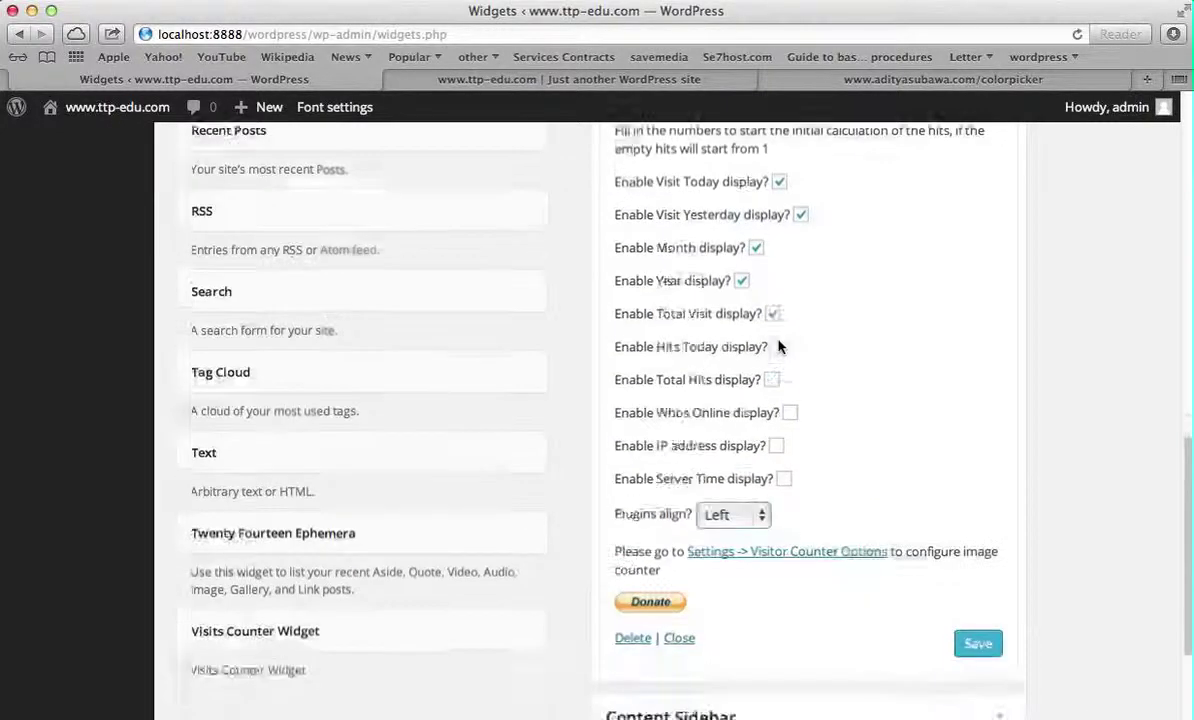
pyautogui.scroll(-3, 778, 341)
pyautogui.click(978, 458)
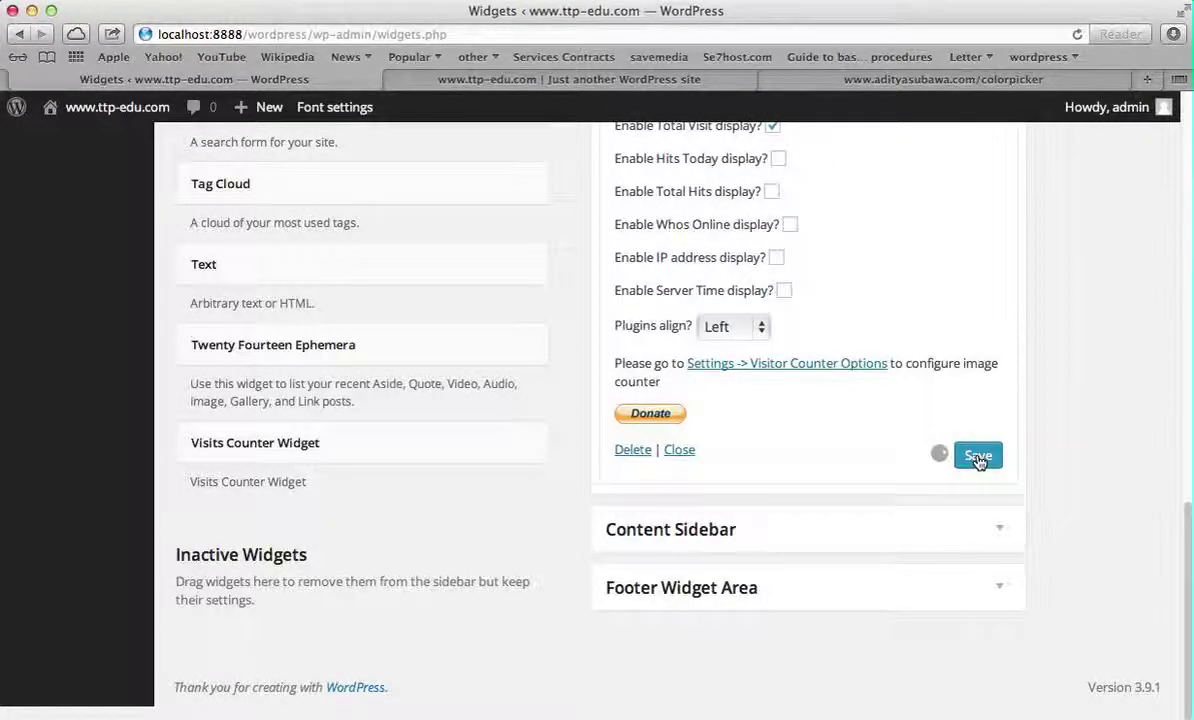
pyautogui.scroll(5, 828, 325)
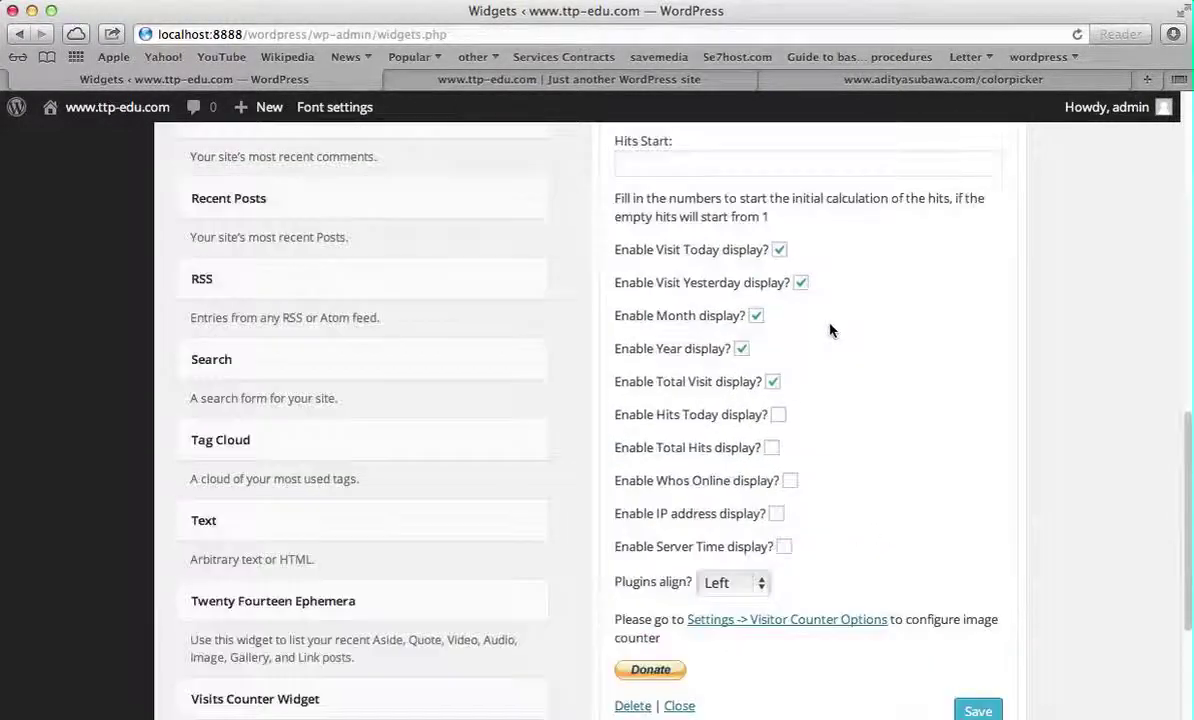
# Step: Reload the public site and check the Total Visit and Visit Today figures in the sidebar counter
pyautogui.click(620, 82)
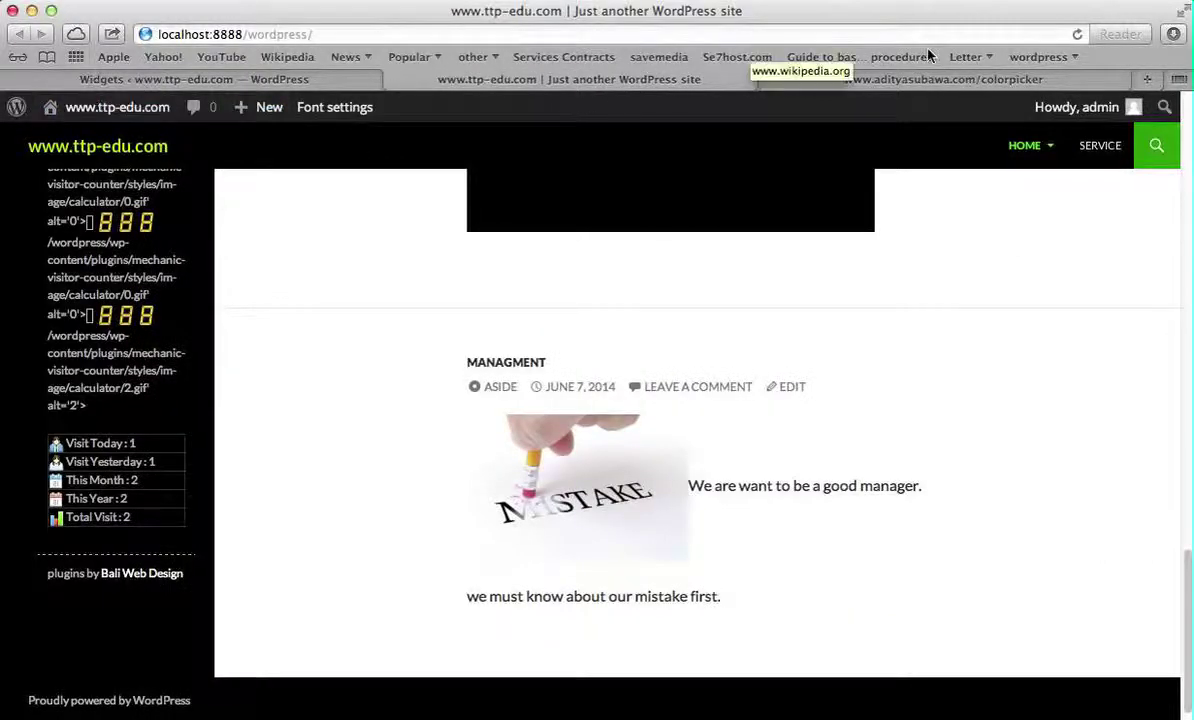
pyautogui.click(1077, 34)
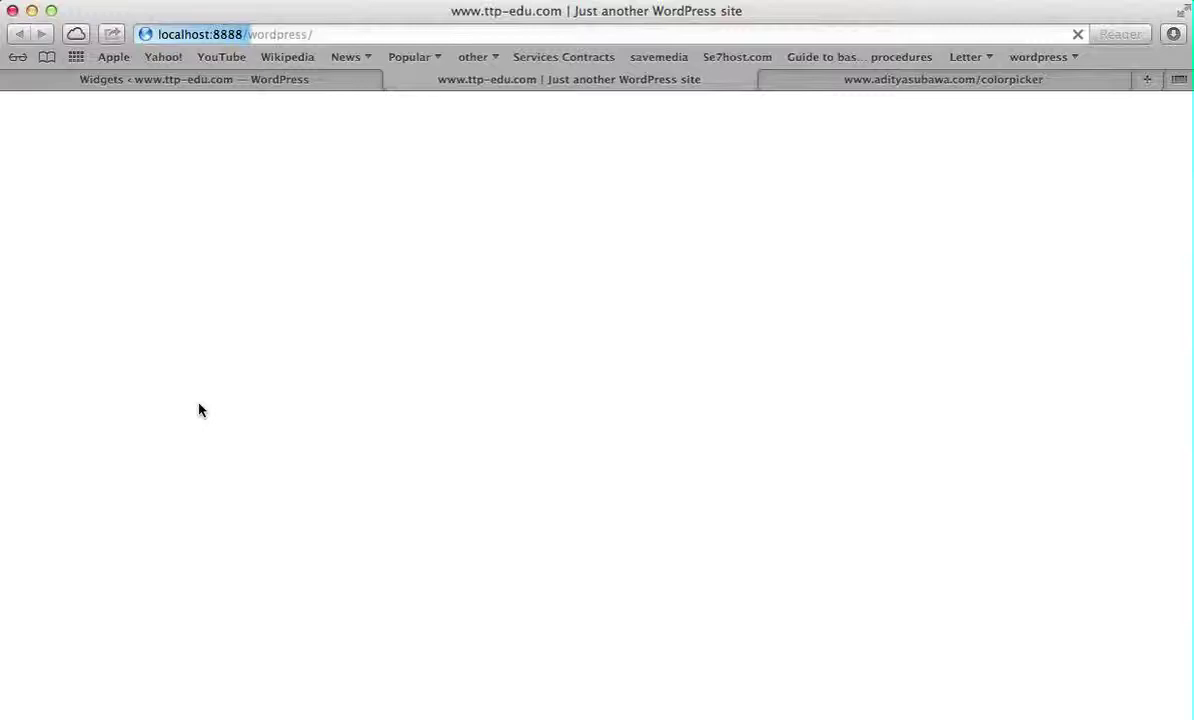
pyautogui.scroll(-15, 197, 408)
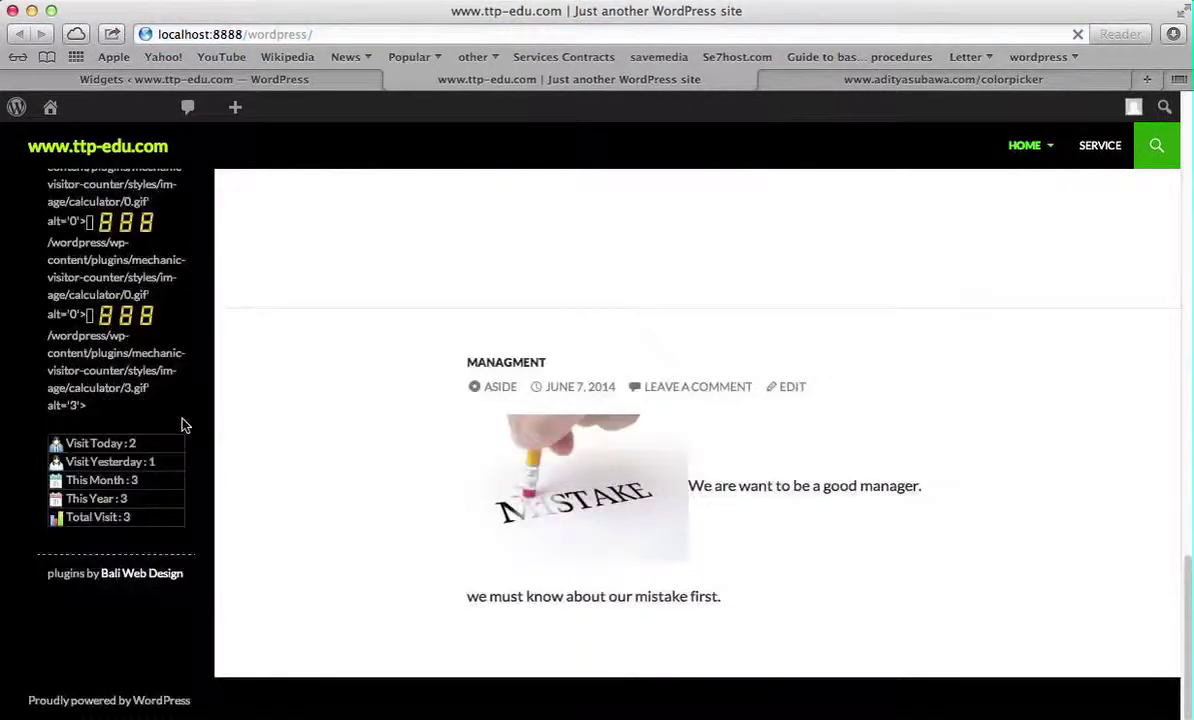
pyautogui.doubleClick(126, 517)
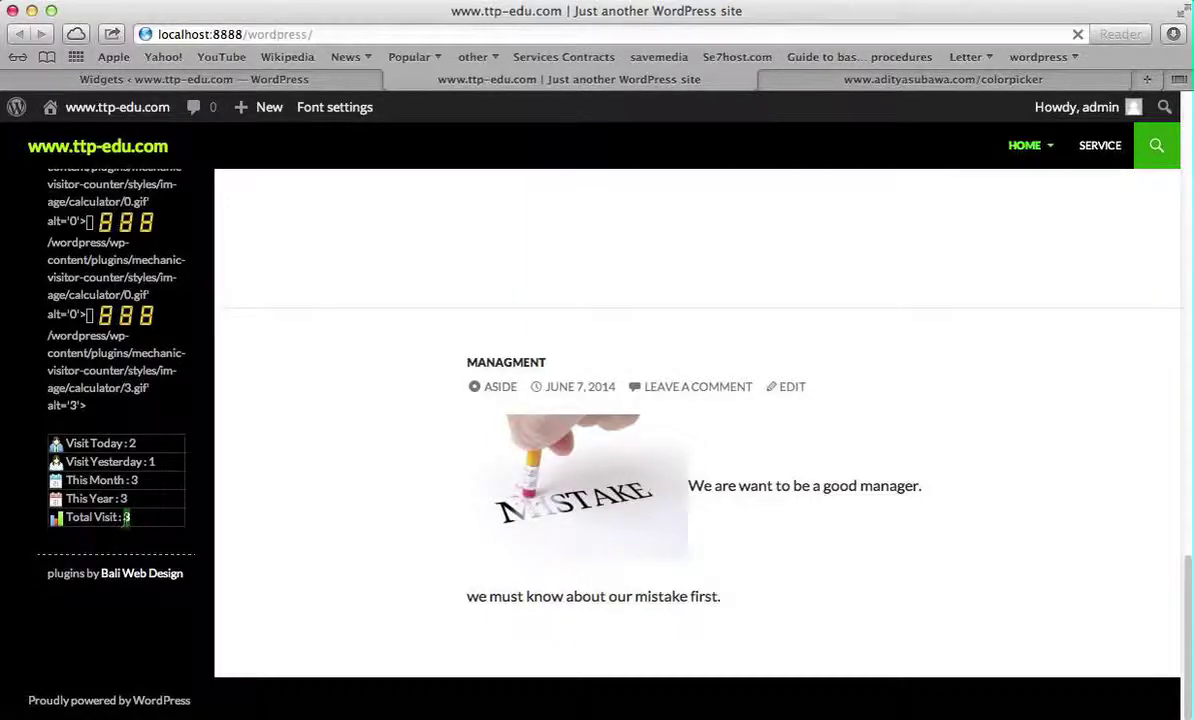
pyautogui.click(131, 443)
# Step: Look over the whole public page and examine the visitor counter's statistics, especially Visit Today, once more
pyautogui.scroll(10, 554, 339)
pyautogui.scroll(5, 555, 341)
pyautogui.scroll(-15, 554, 338)
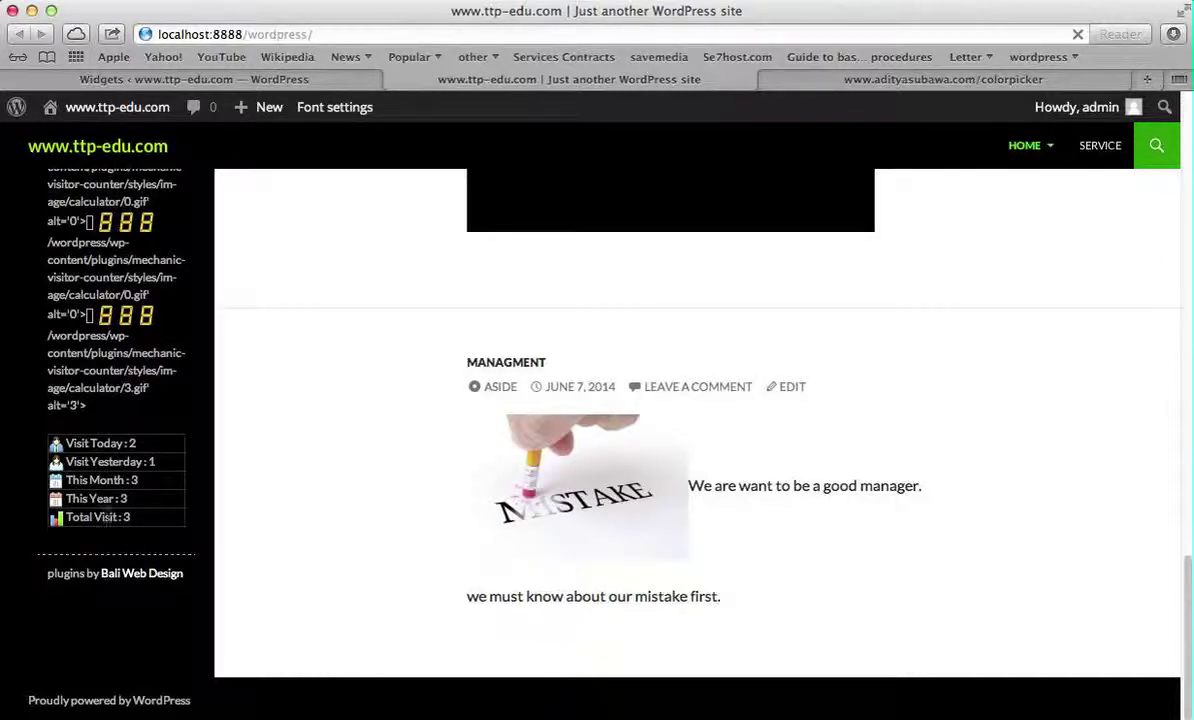
pyautogui.scroll(5, 392, 386)
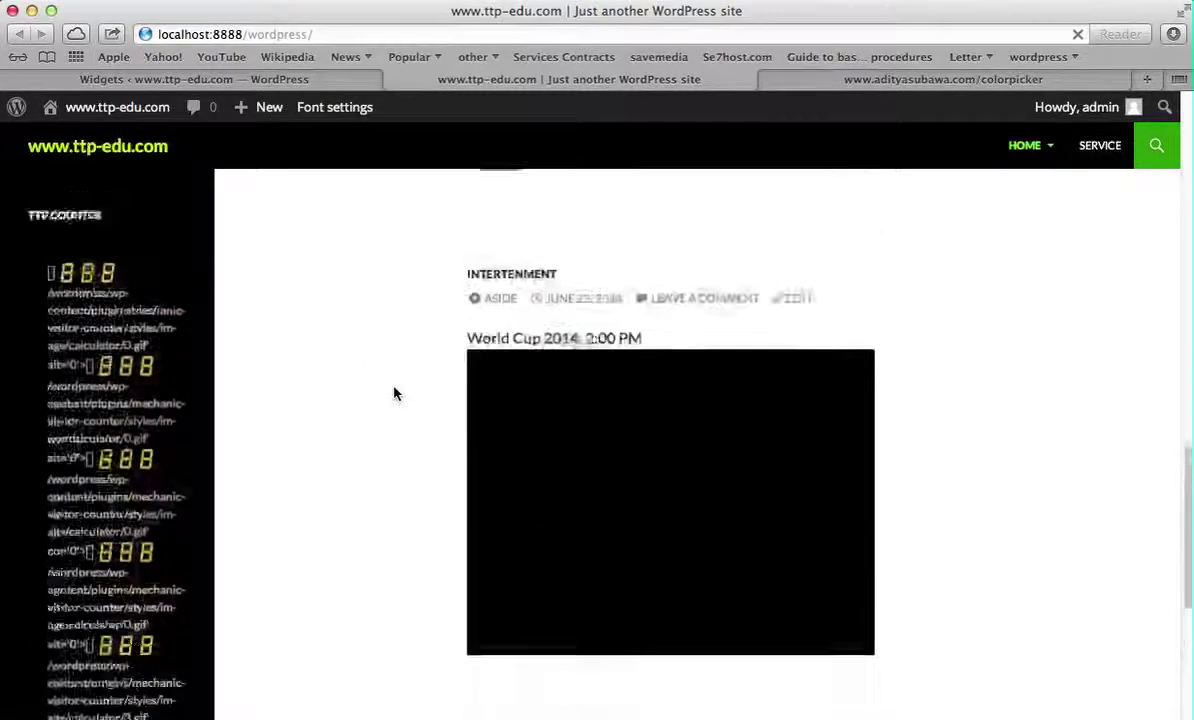
pyautogui.scroll(10, 394, 394)
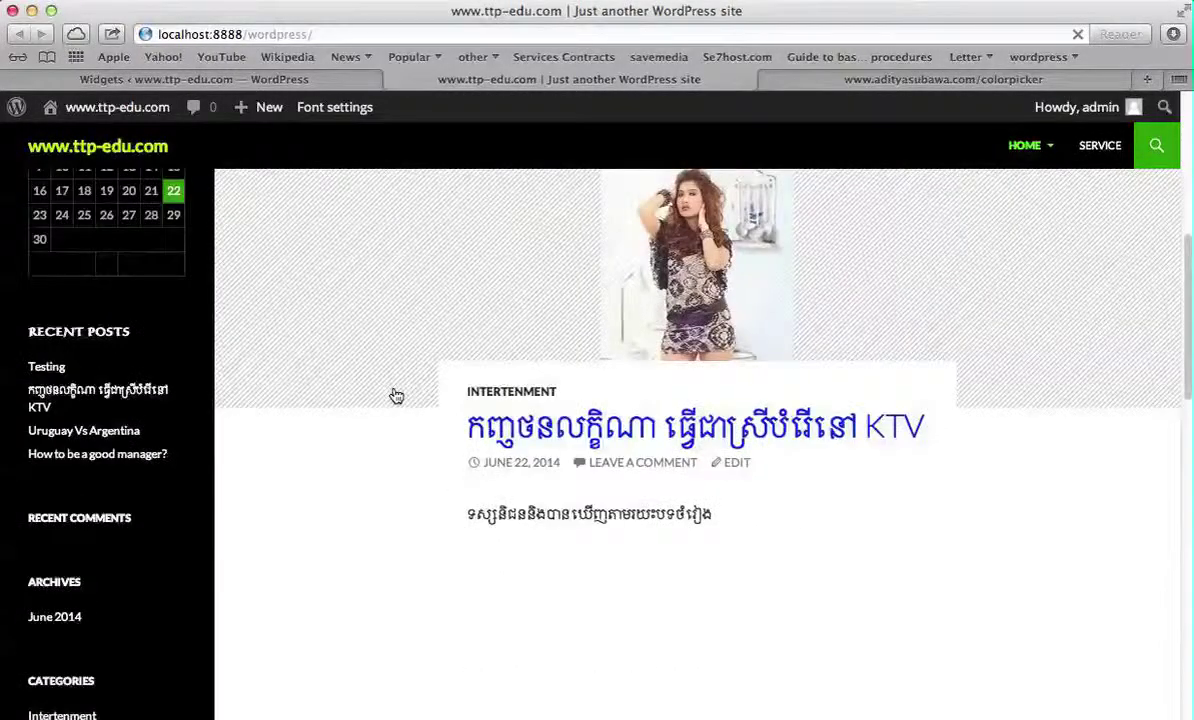
pyautogui.scroll(-15, 394, 394)
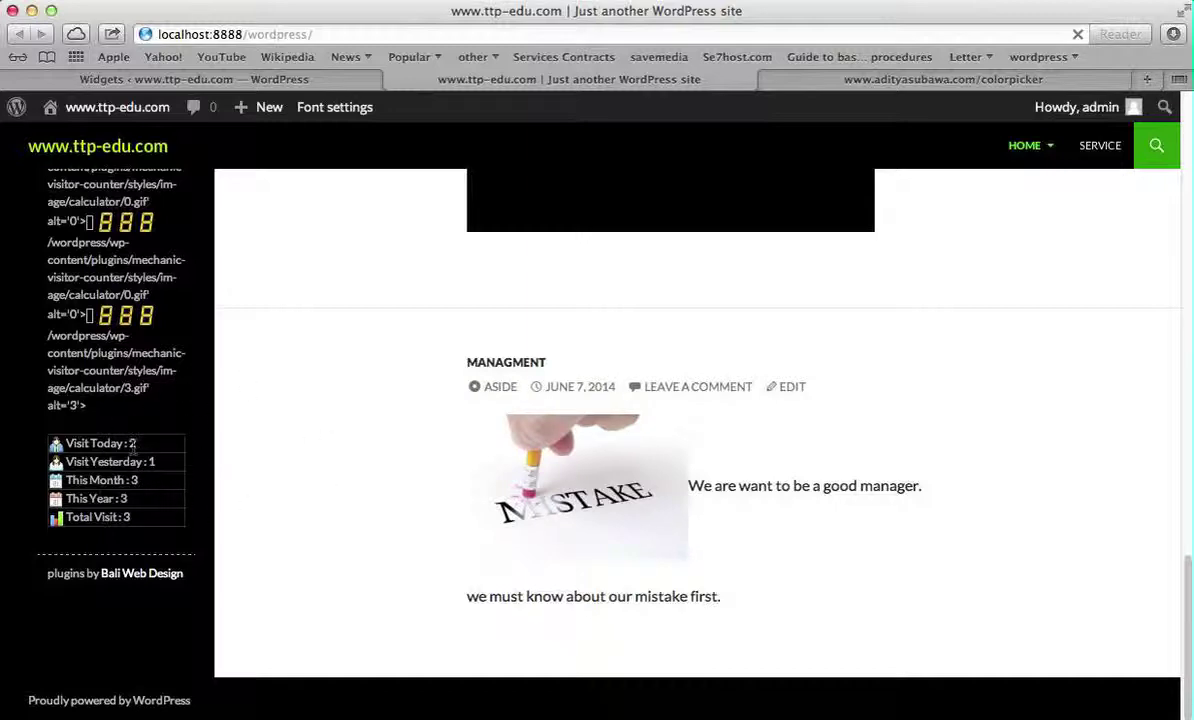
pyautogui.doubleClick(133, 443)
pyautogui.scroll(10, 410, 396)
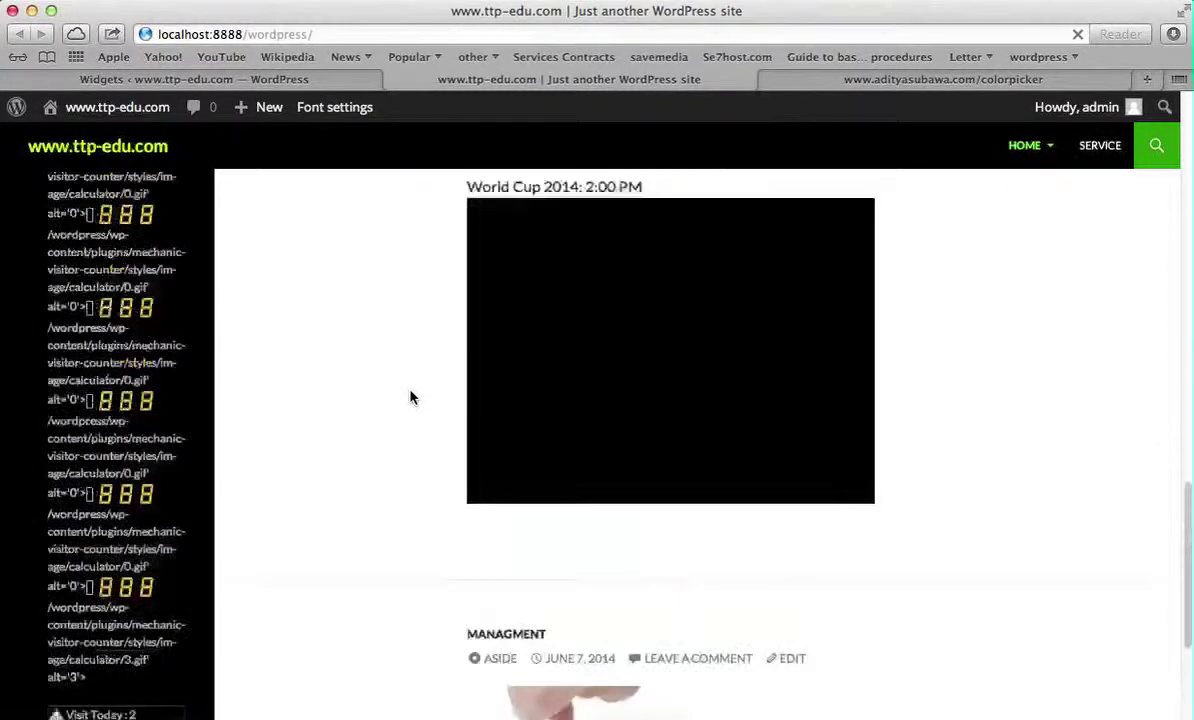
pyautogui.scroll(5, 410, 396)
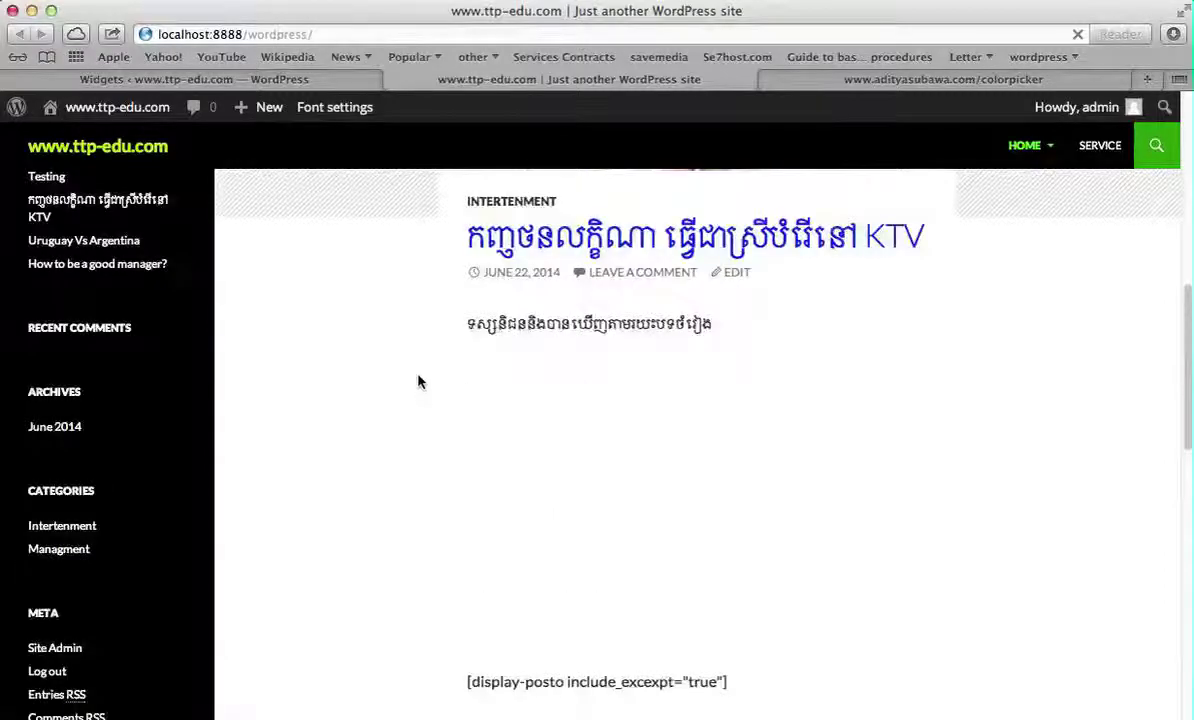
pyautogui.scroll(5, 418, 381)
# Step: Return to the Widgets page and review the Primary Sidebar widgets and the visitor counter's settings
pyautogui.click(310, 80)
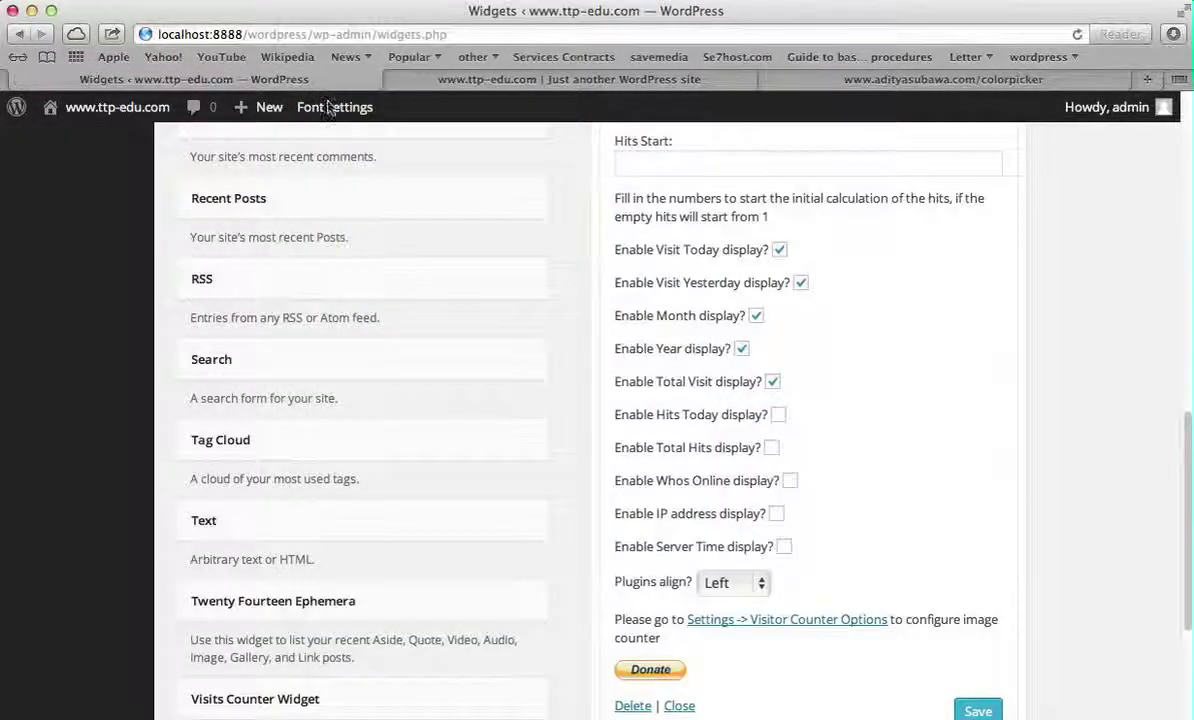
pyautogui.scroll(5, 426, 220)
pyautogui.scroll(5, 426, 224)
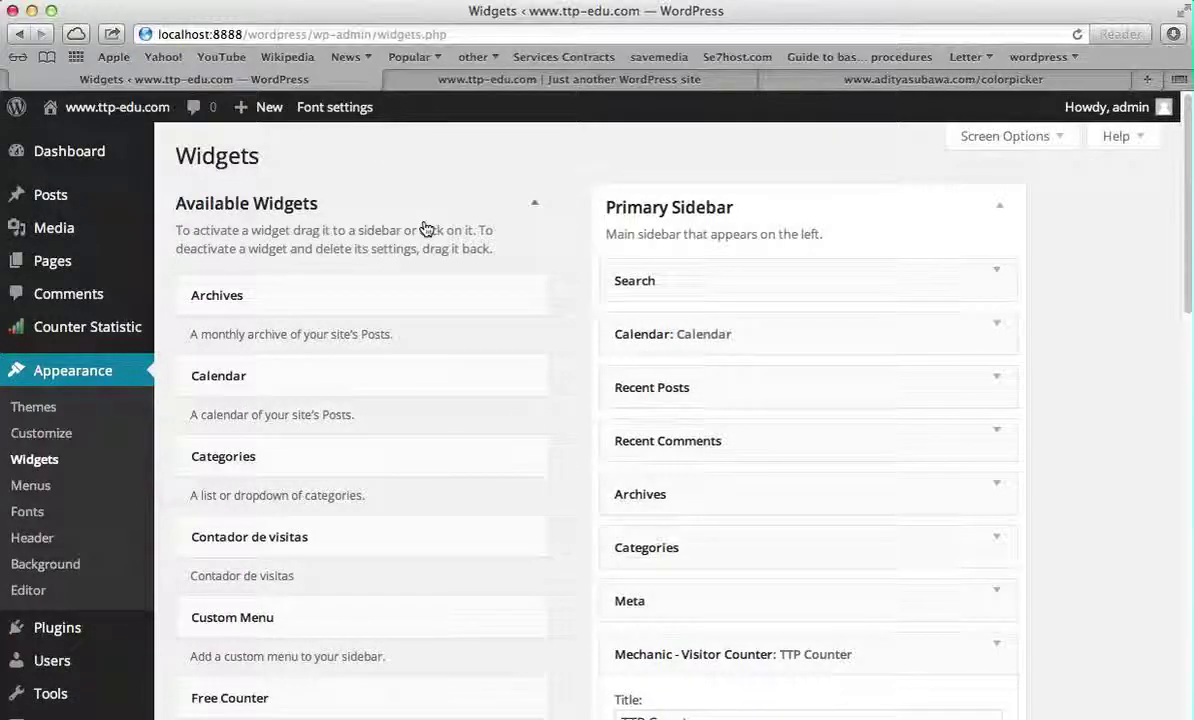
pyautogui.scroll(-15, 426, 230)
pyautogui.scroll(-6, 425, 229)
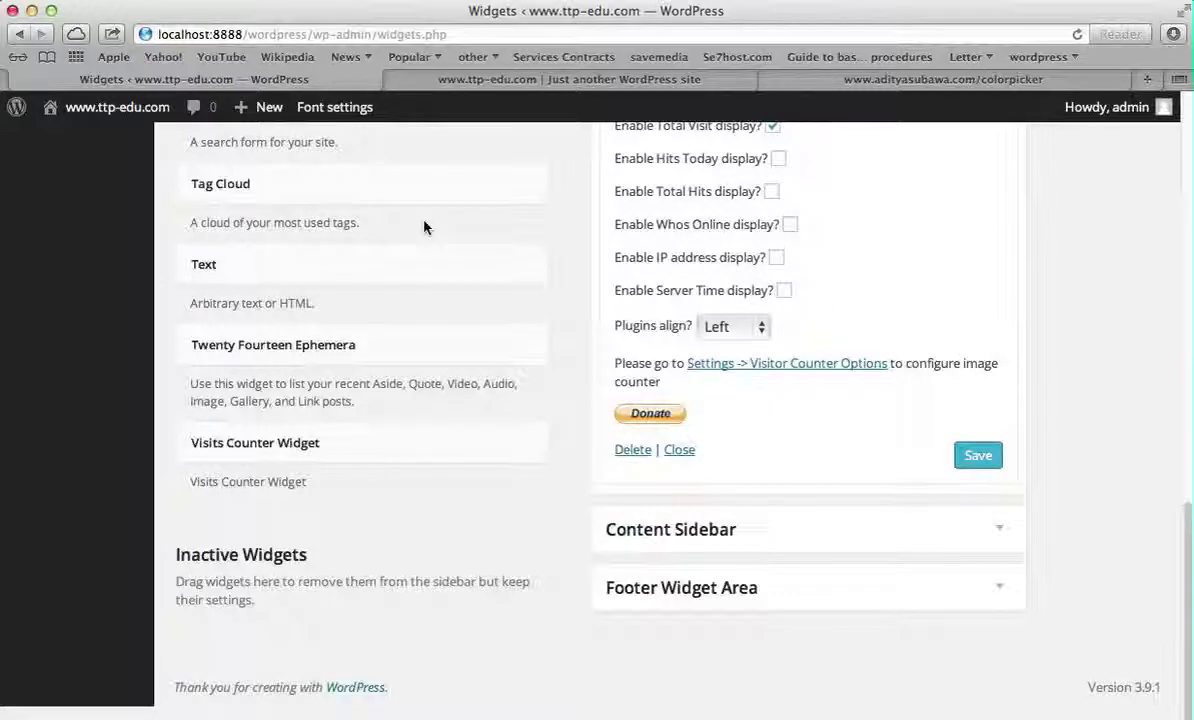